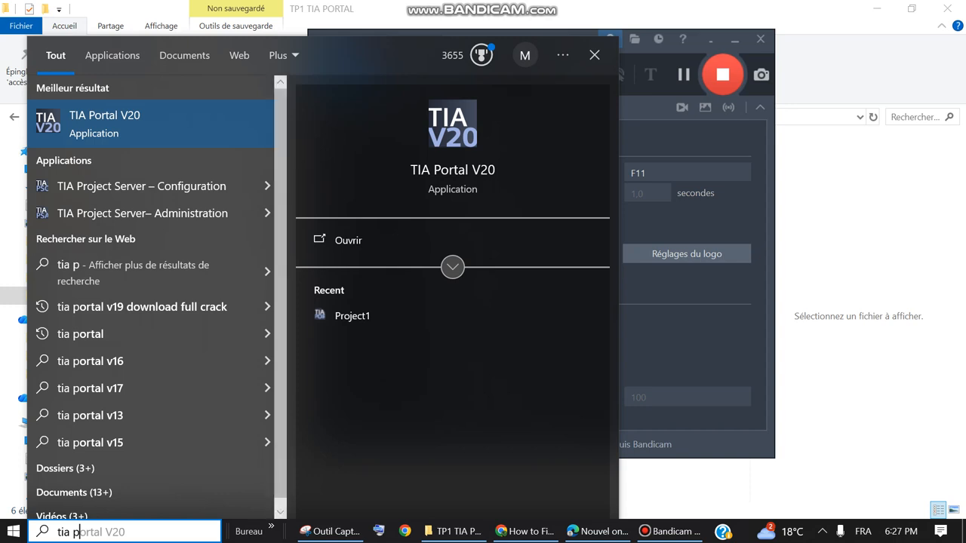
# - Launch TIA Portal V20 and start creating a new project
pyautogui.press('Return')
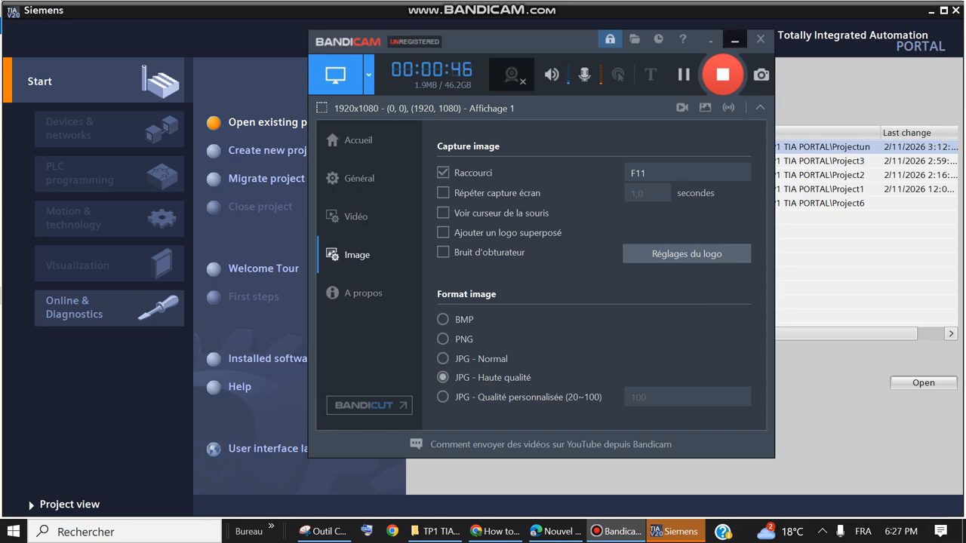
pyautogui.click(734, 40)
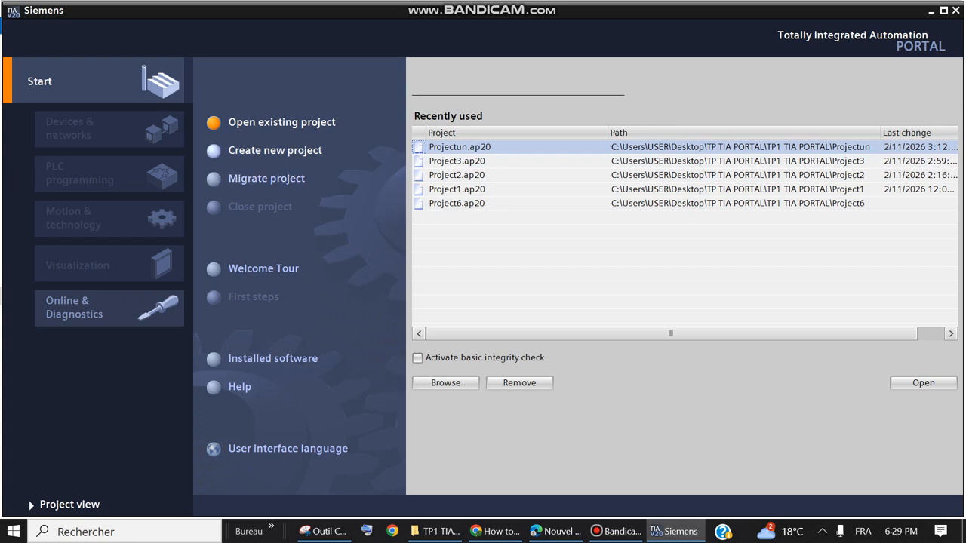
pyautogui.click(274, 151)
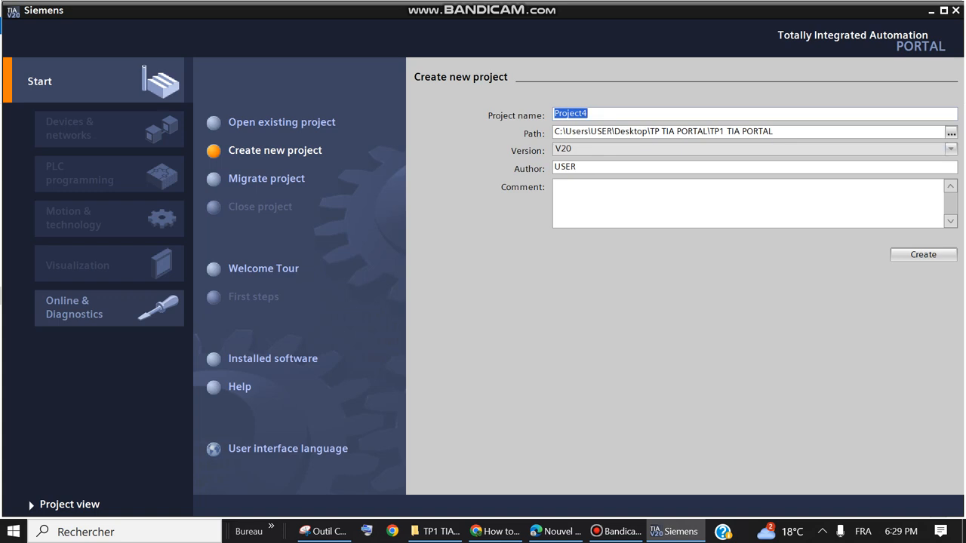
# - Name the new project "projet 1"
pyautogui.click(603, 114)
pyautogui.press('BackSpace')
pyautogui.press('BackSpace')
pyautogui.press('BackSpace')
pyautogui.press('BackSpace')
pyautogui.press('BackSpace')
pyautogui.press('BackSpace')
pyautogui.press('BackSpace')
pyautogui.press('BackSpace')
pyautogui.write('projet 1')
# - Browse for the project path and create a folder named "teste 1" inside TP1 TIA PORTAL
pyautogui.click(774, 132)
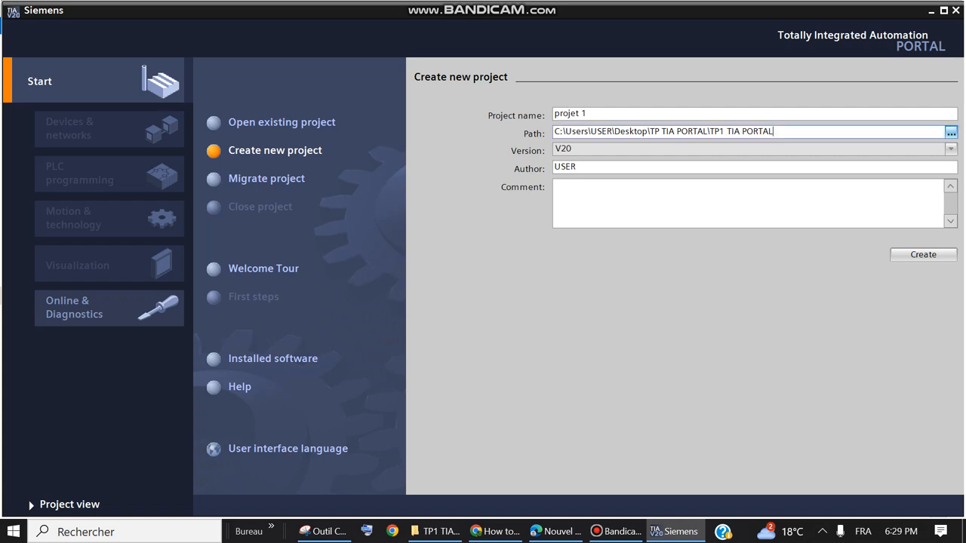
pyautogui.click(950, 132)
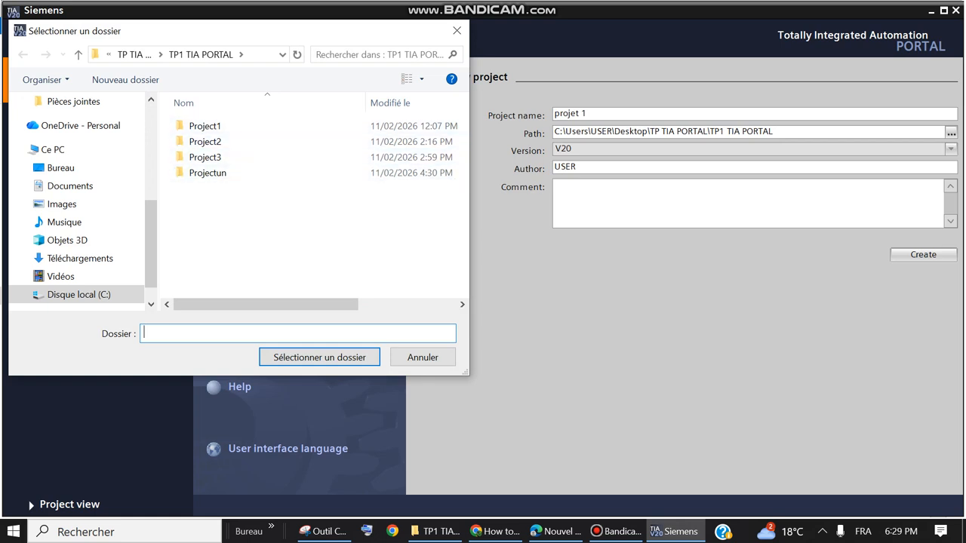
pyautogui.click(125, 79)
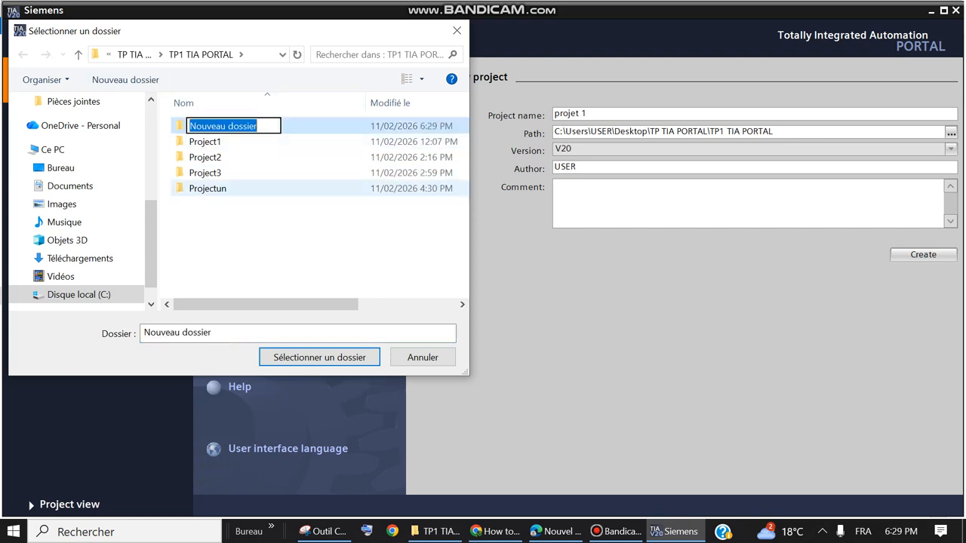
pyautogui.write('al')
pyautogui.press('BackSpace')
pyautogui.press('BackSpace')
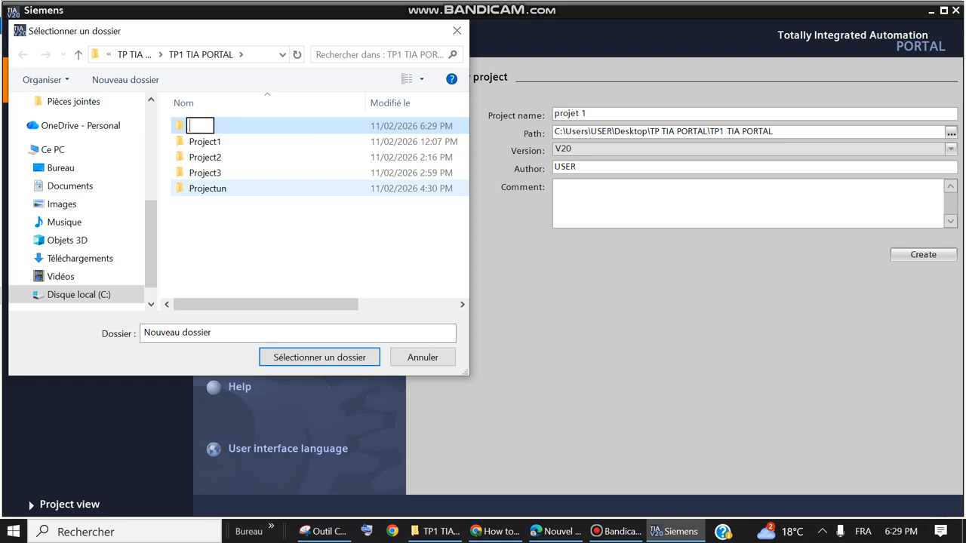
pyautogui.write('teste 1')
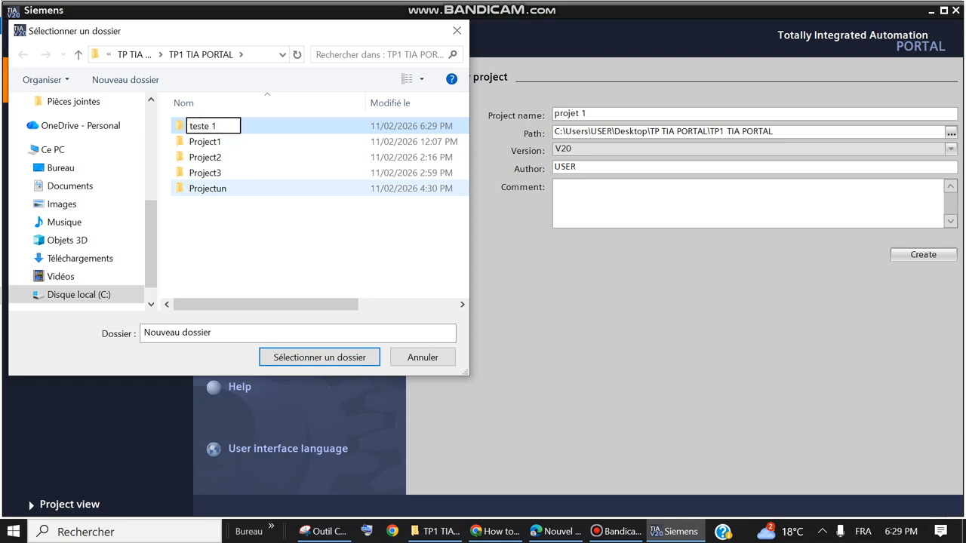
pyautogui.press('Return')
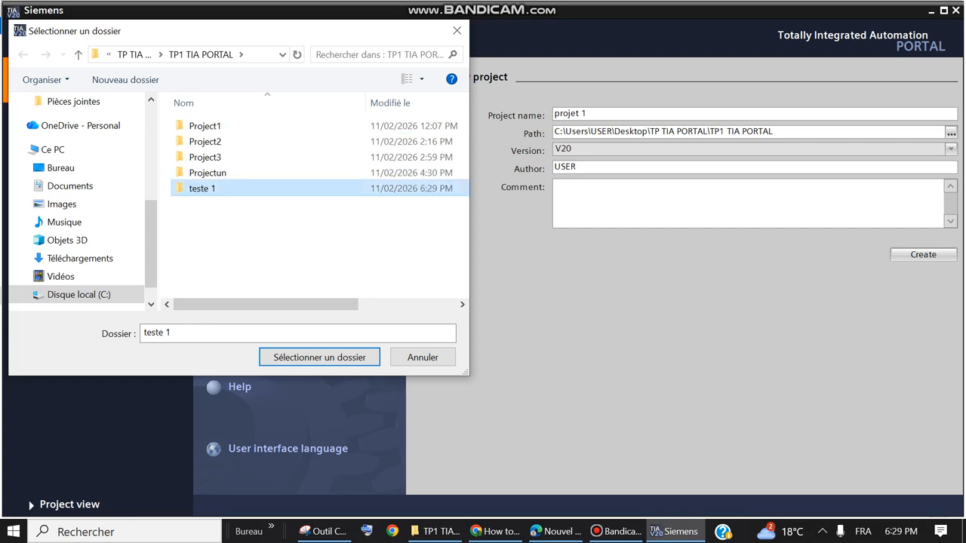
# - Choose the "teste 1" folder as the path for the new project
pyautogui.press('Return')
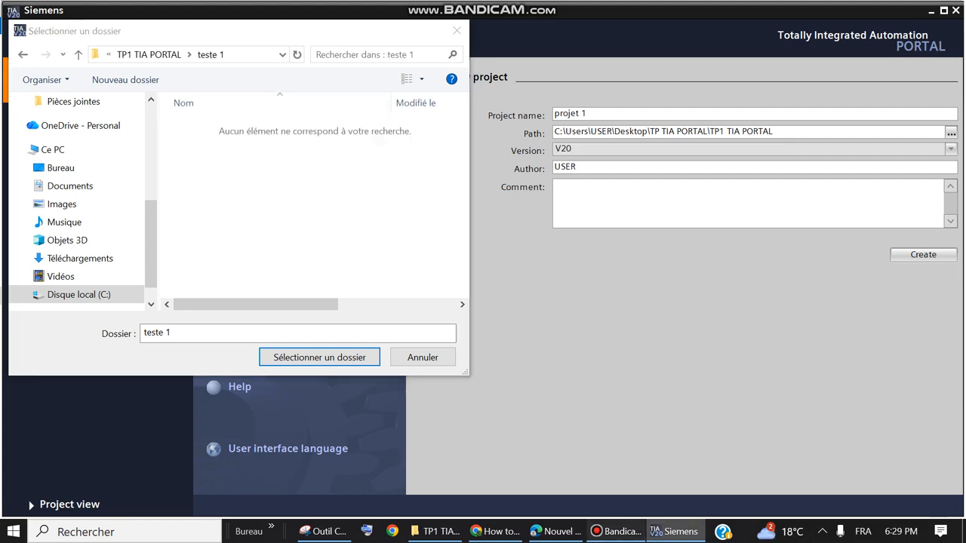
pyautogui.click(615, 532)
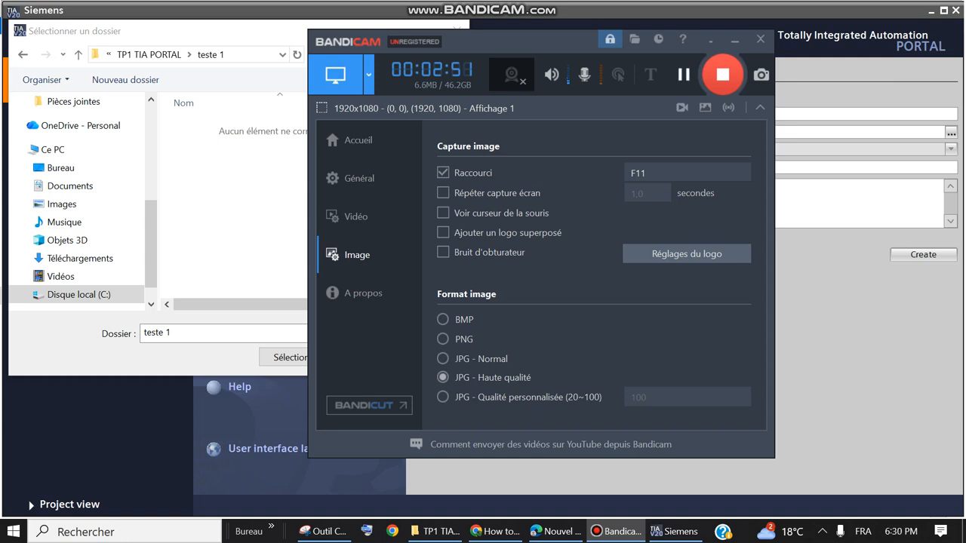
pyautogui.click(735, 40)
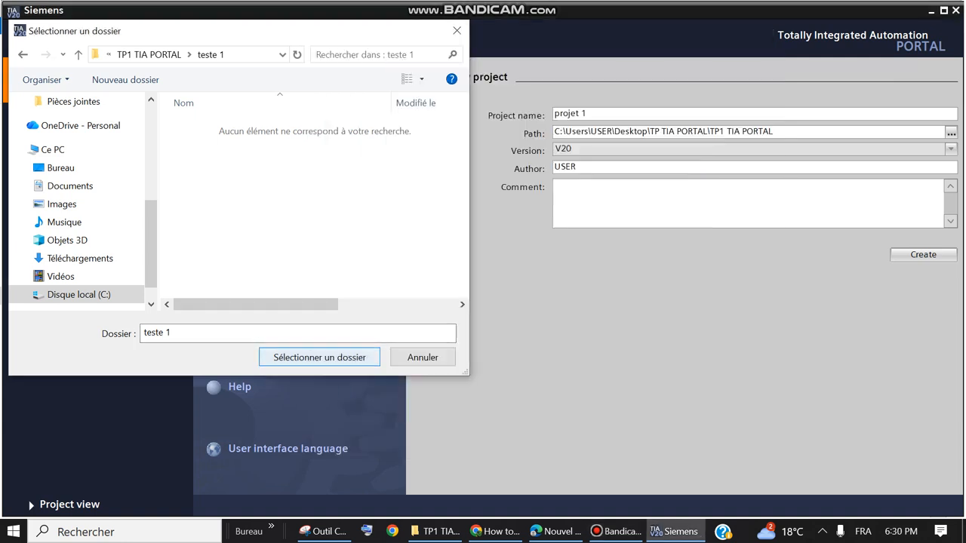
pyautogui.click(319, 357)
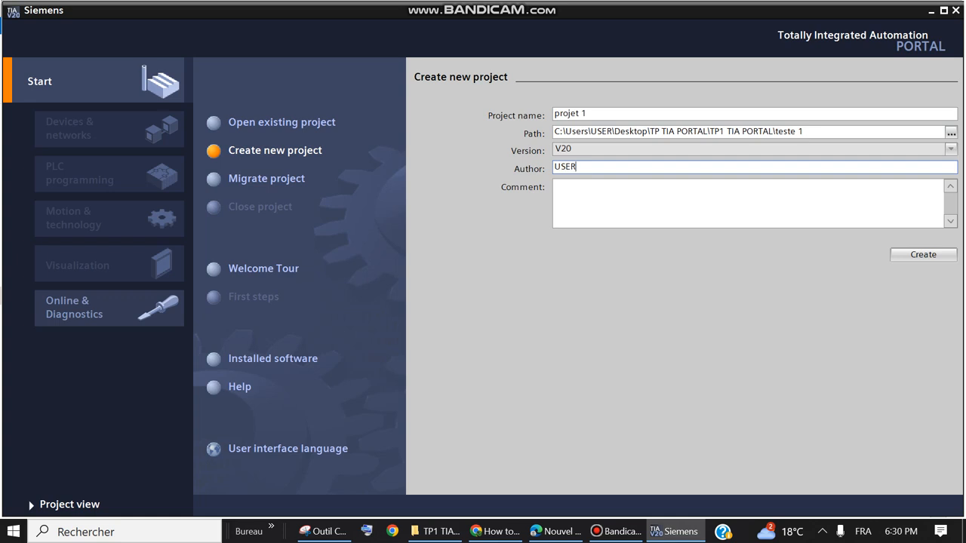
# - Set the project's author to "personne" and create the project
pyautogui.press('BackSpace')
pyautogui.press('BackSpace')
pyautogui.press('BackSpace')
pyautogui.press('BackSpace')
pyautogui.write('personne')
pyautogui.click(574, 188)
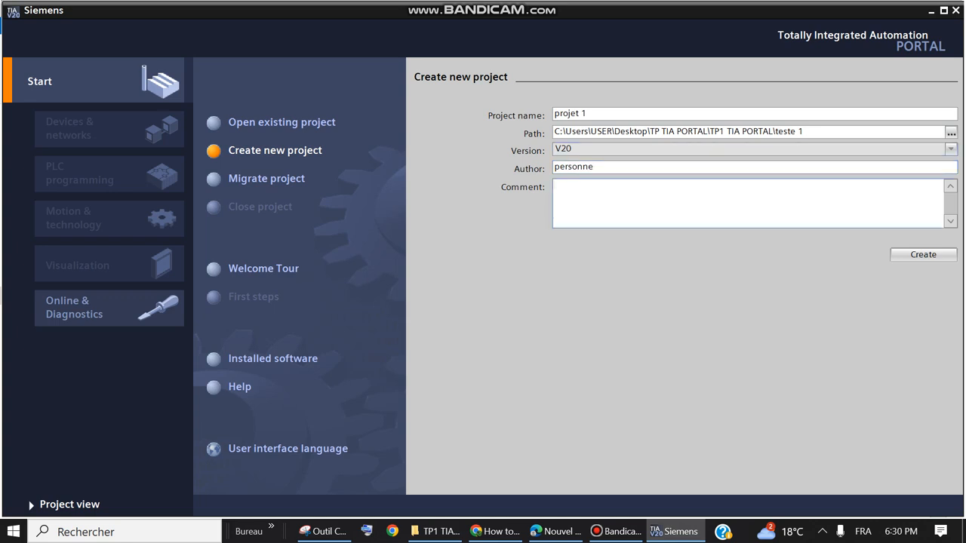
pyautogui.click(709, 149)
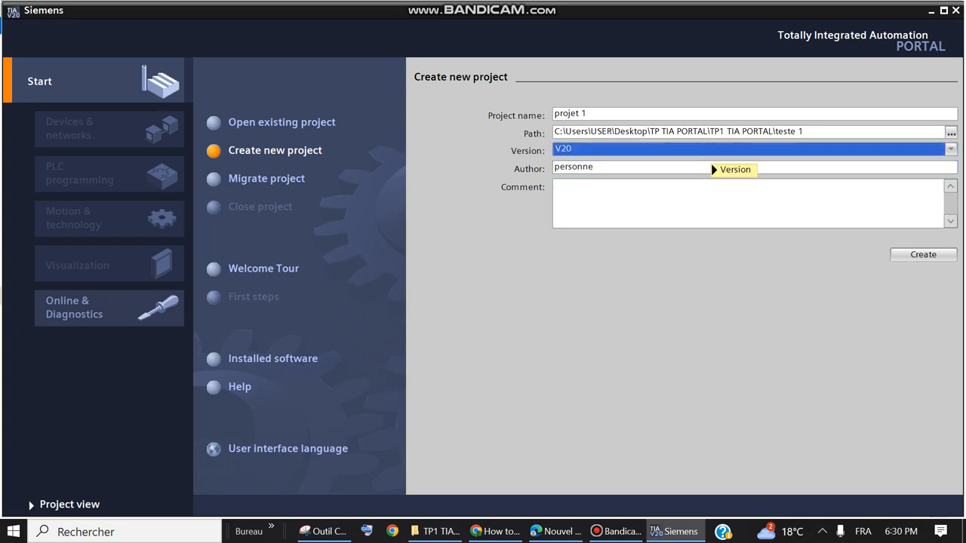
pyautogui.click(705, 198)
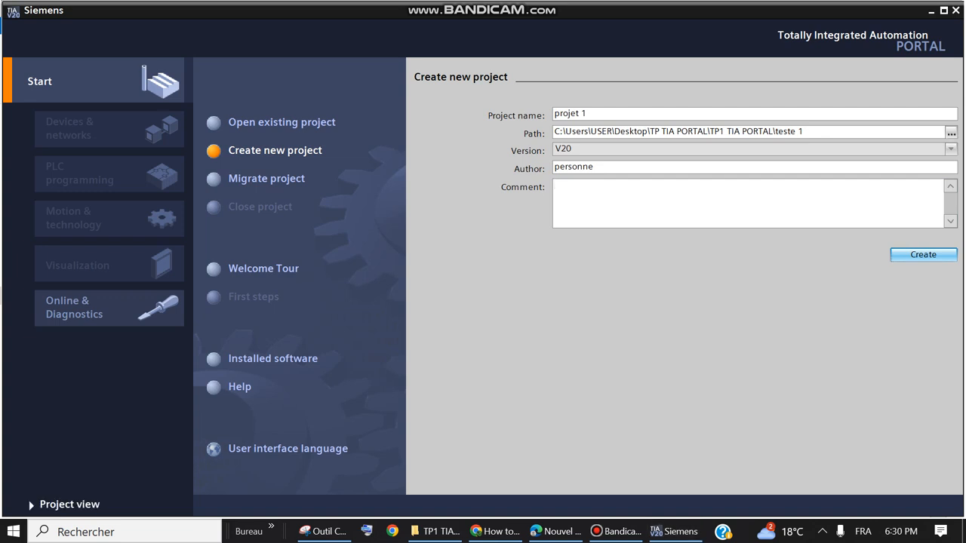
pyautogui.click(922, 254)
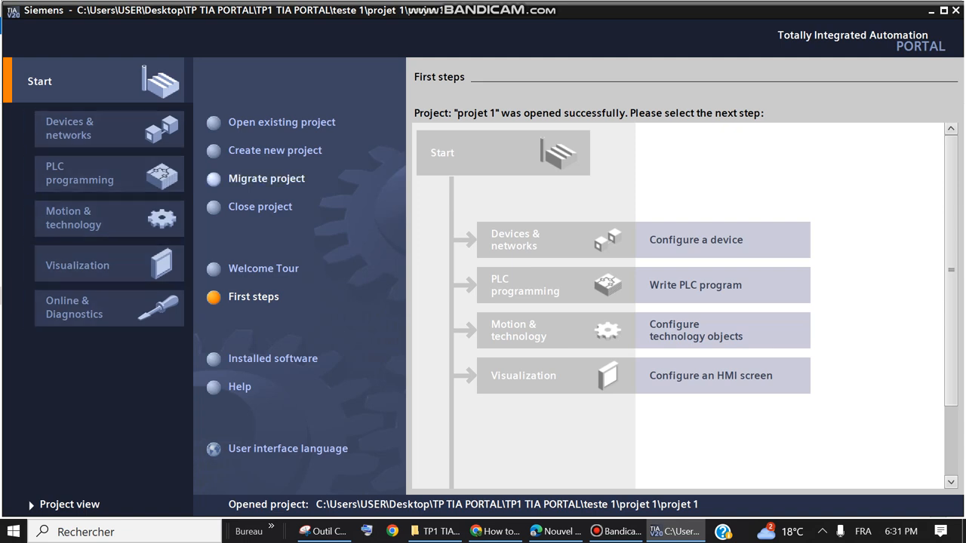
pyautogui.click(616, 531)
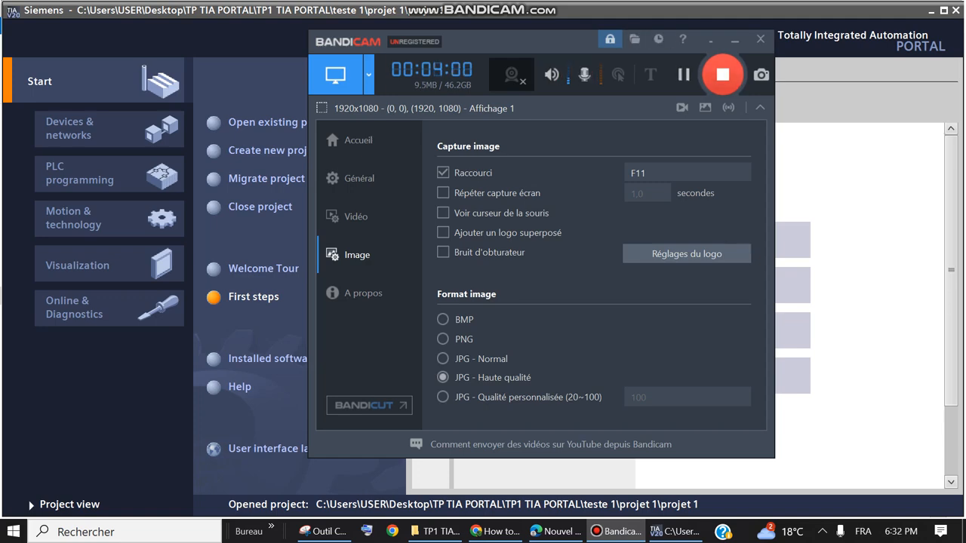
pyautogui.click(734, 40)
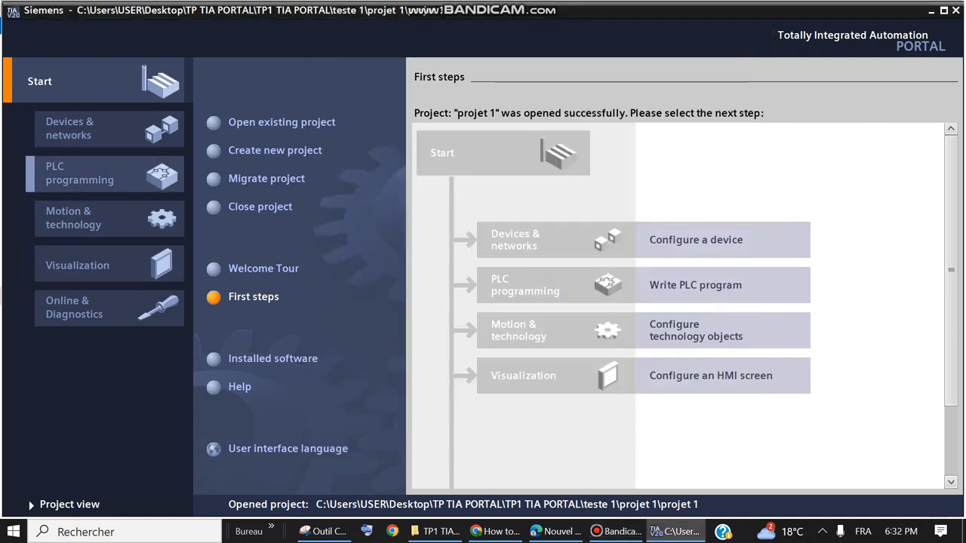
pyautogui.click(616, 532)
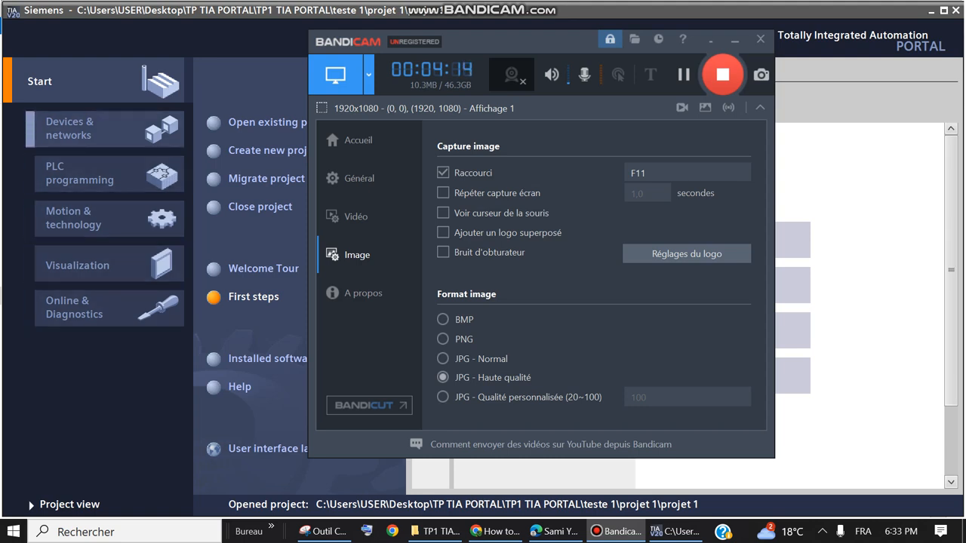
# - Look through the Devices & networks, PLC programming and Motion & technology areas, including the option for adding a device
pyautogui.click(105, 128)
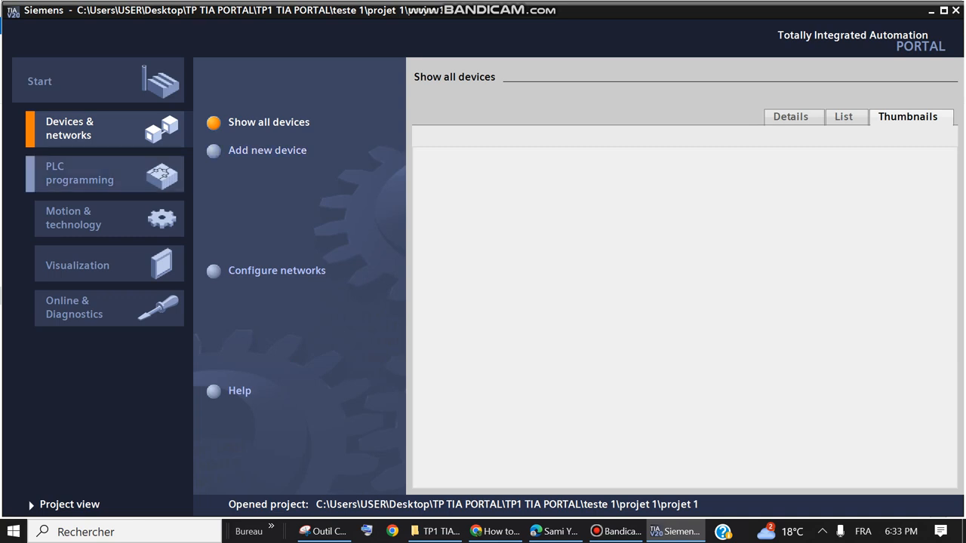
pyautogui.click(106, 174)
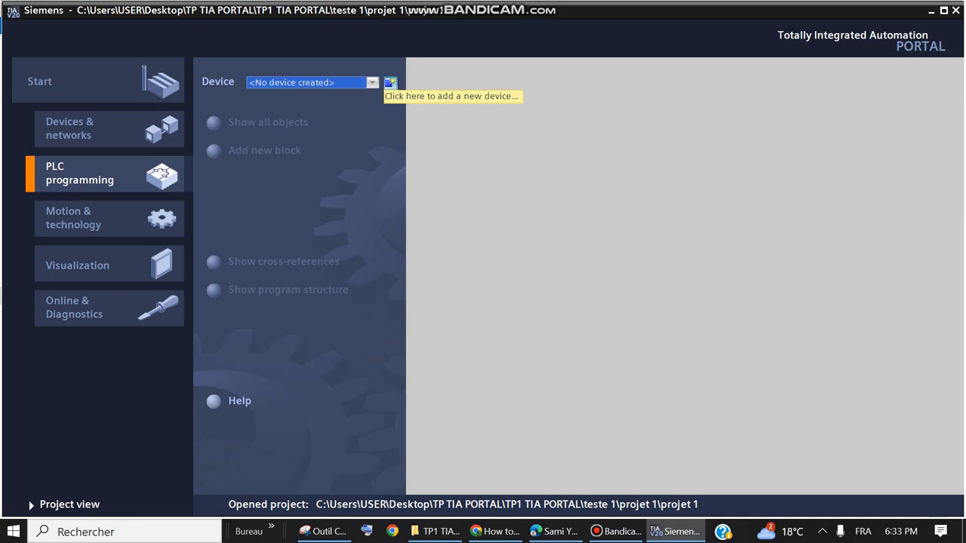
pyautogui.click(390, 83)
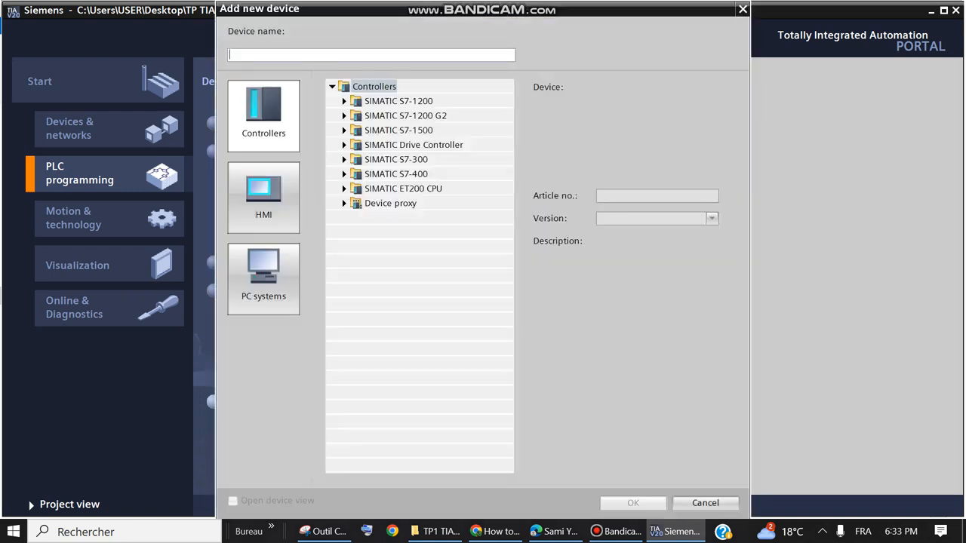
pyautogui.press('Escape')
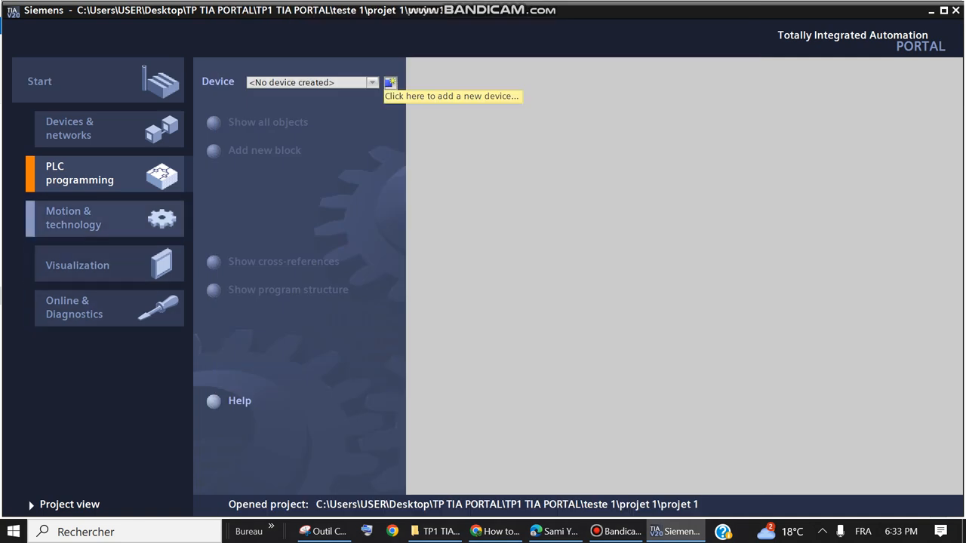
pyautogui.click(83, 218)
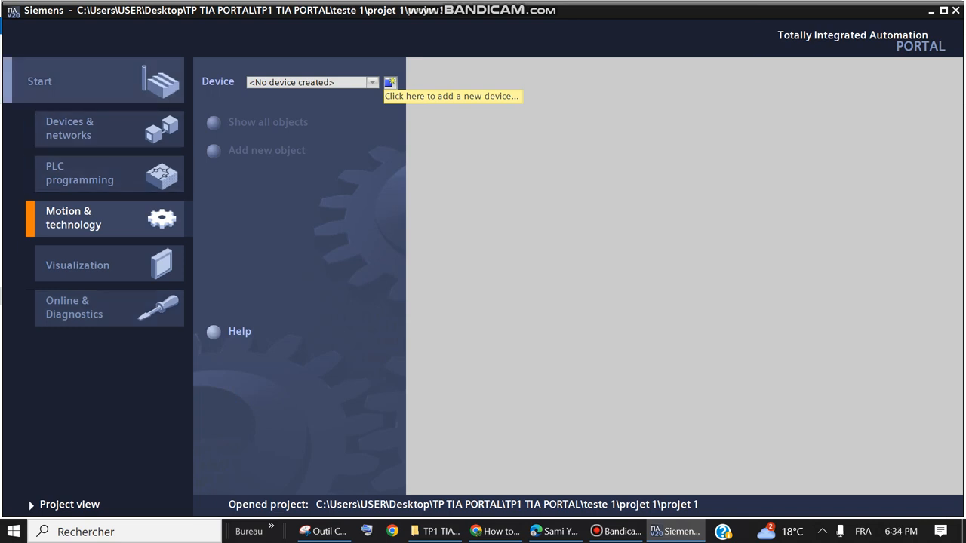
# - Go from the First steps overview to the project view and start adding a new device to projet 1
pyautogui.click(83, 81)
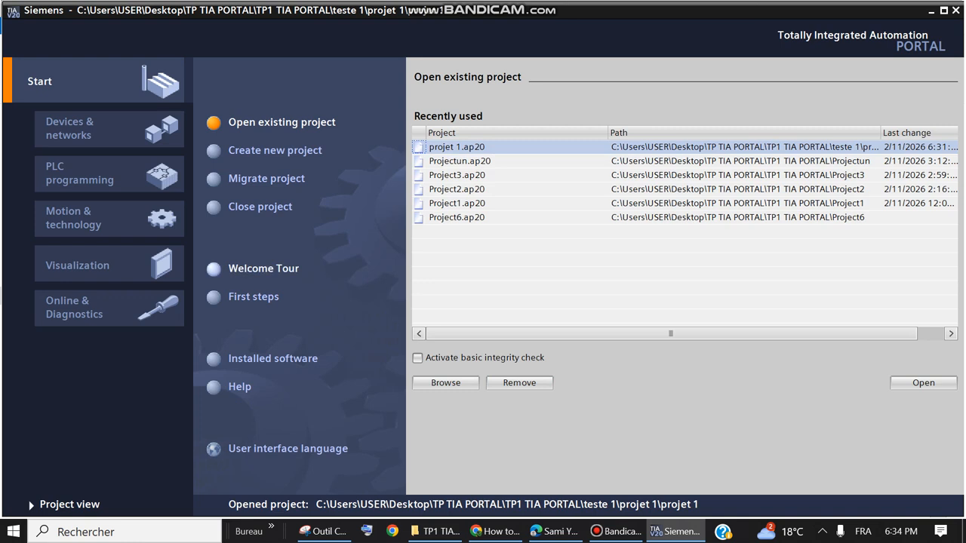
pyautogui.click(253, 297)
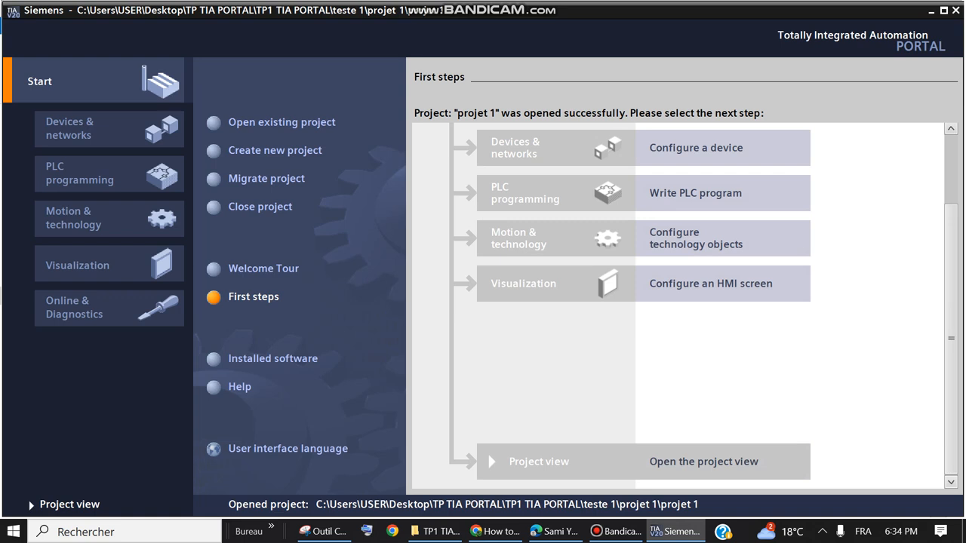
pyautogui.click(703, 461)
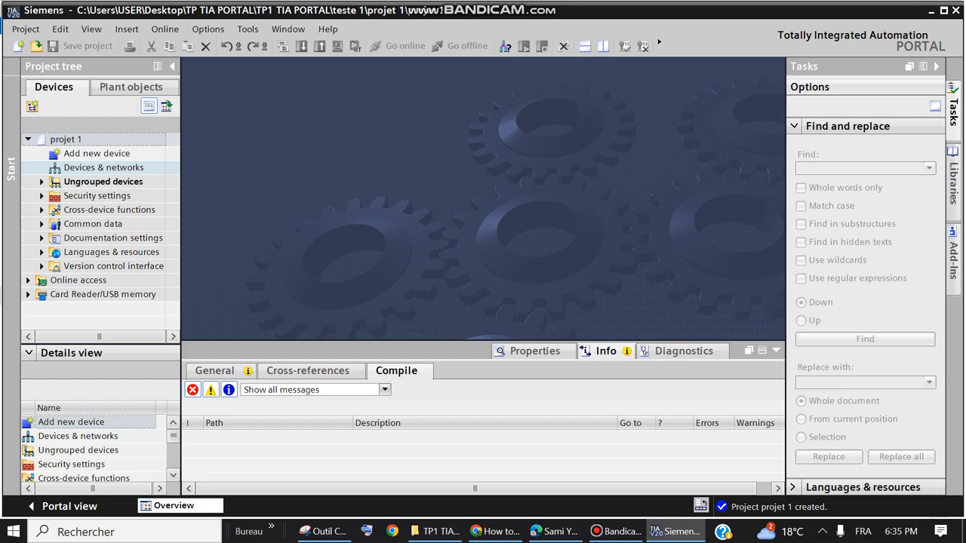
pyautogui.click(97, 153)
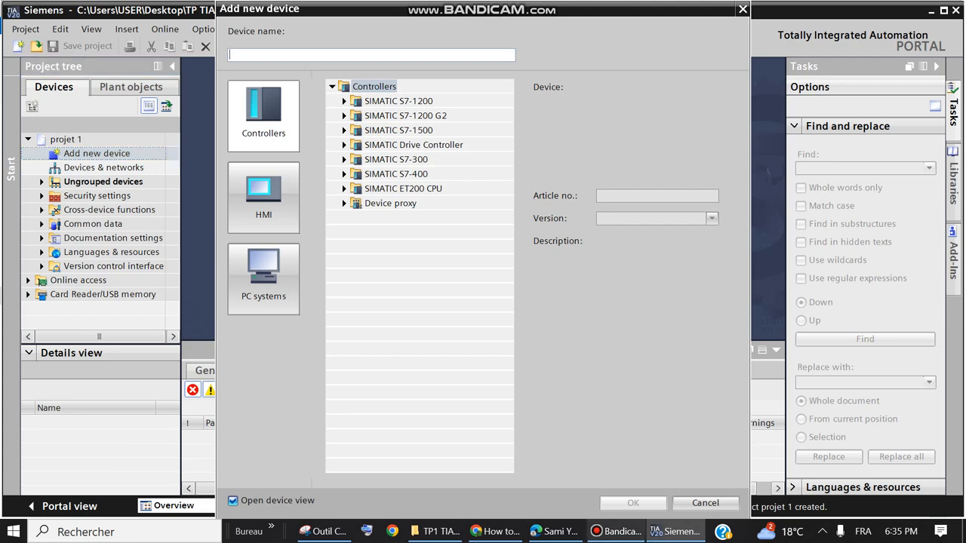
pyautogui.click(617, 531)
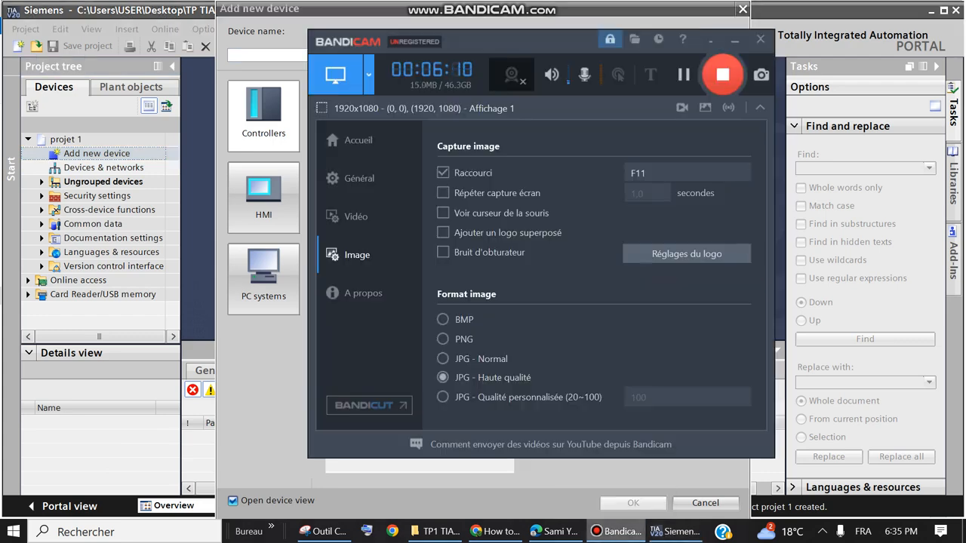
pyautogui.click(617, 531)
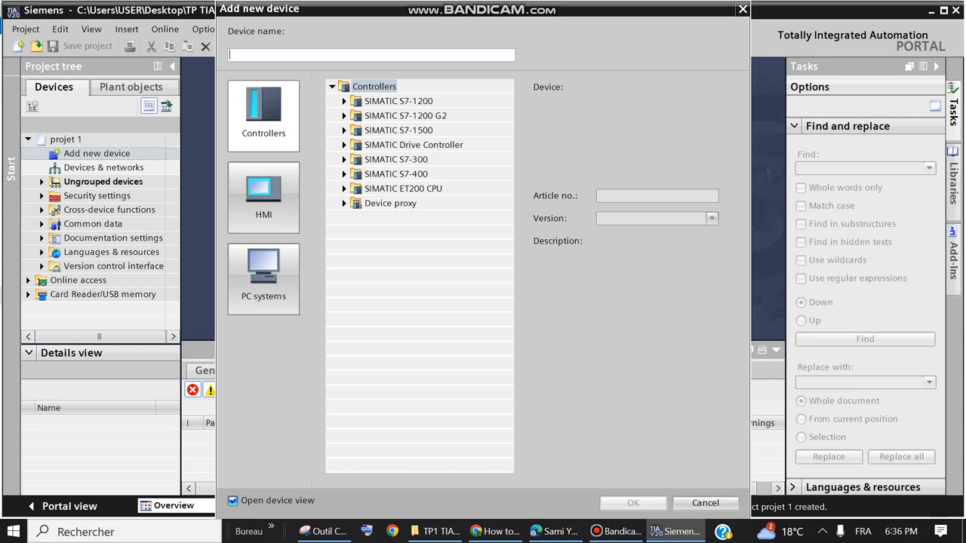
# - Examine the HMI devices, including the 3'' SIMATIC Basic Panel displays, and the PC systems, then return to the controllers
pyautogui.click(263, 197)
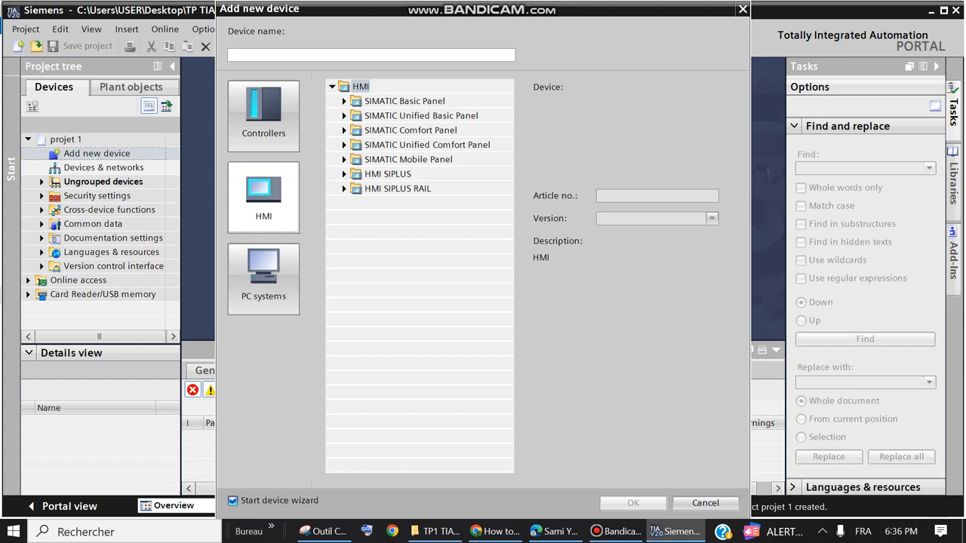
pyautogui.click(344, 101)
pyautogui.click(356, 115)
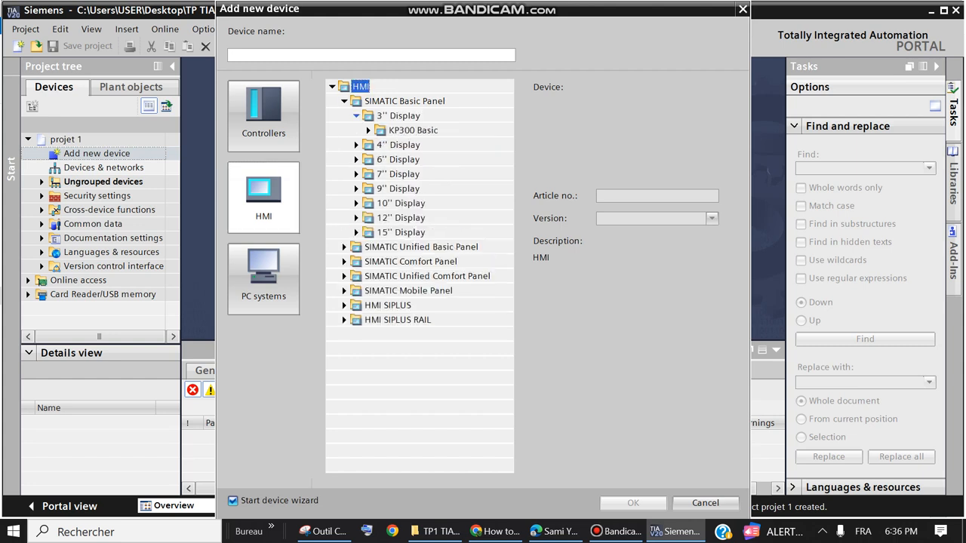
pyautogui.click(264, 275)
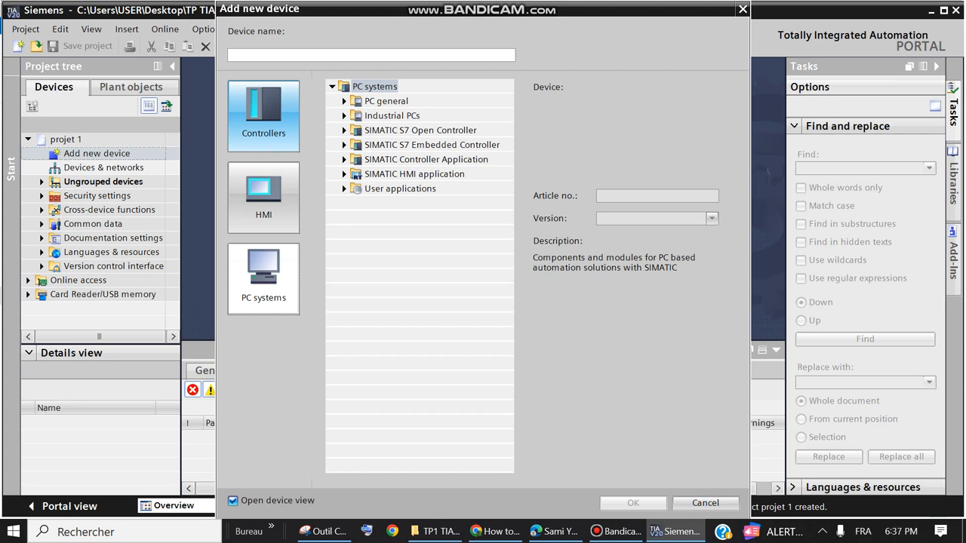
pyautogui.click(263, 113)
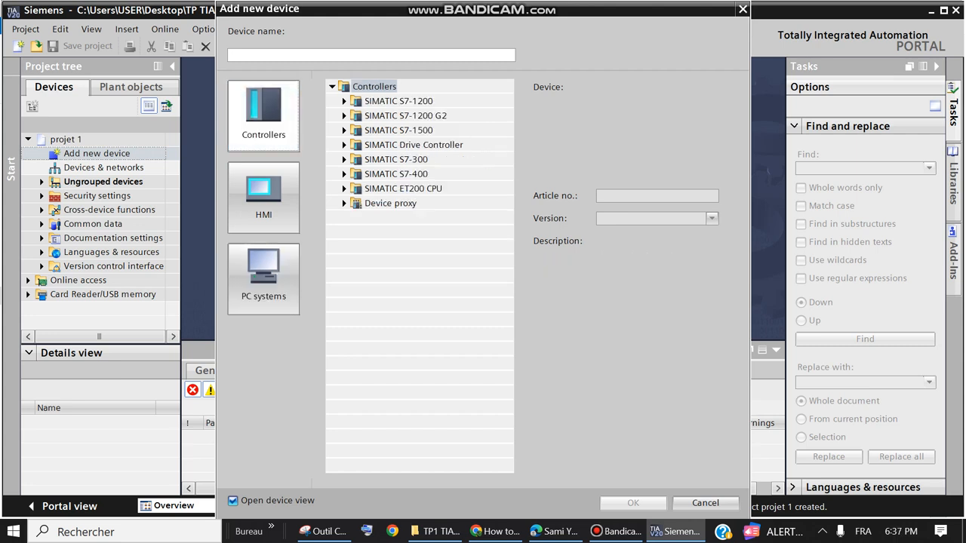
# - Look through the SIMATIC S7-1200 and S7-1500 controller families, including the list of S7-1500 CPU models
pyautogui.click(398, 101)
pyautogui.click(344, 101)
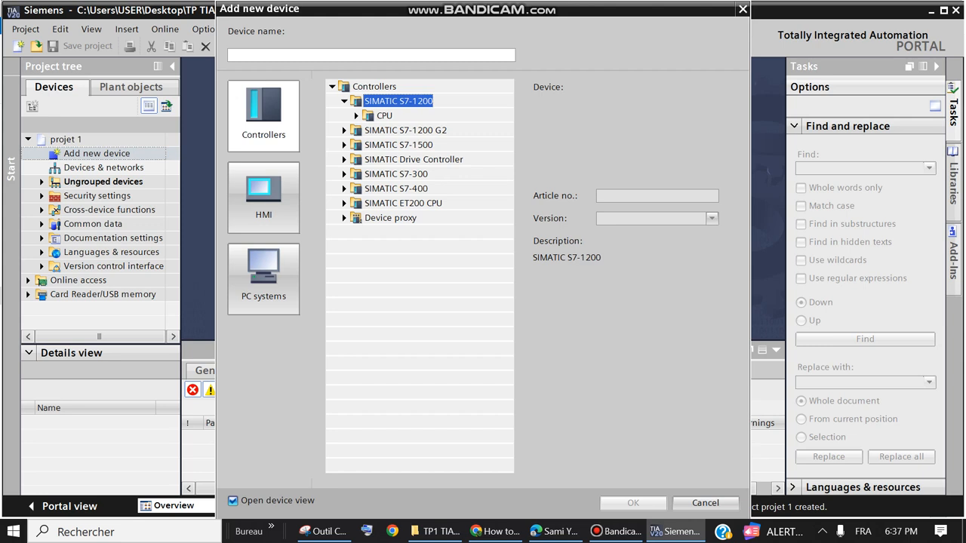
pyautogui.click(344, 144)
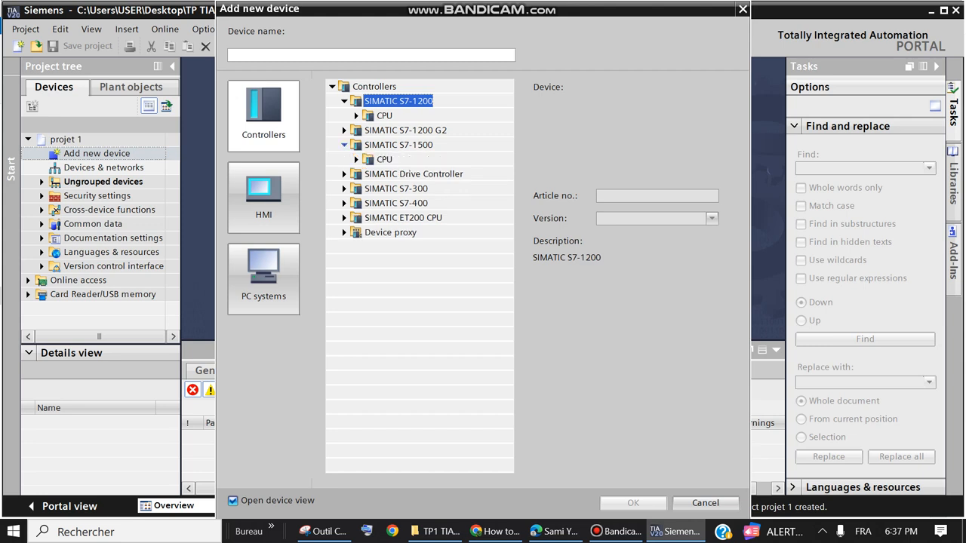
pyautogui.click(356, 159)
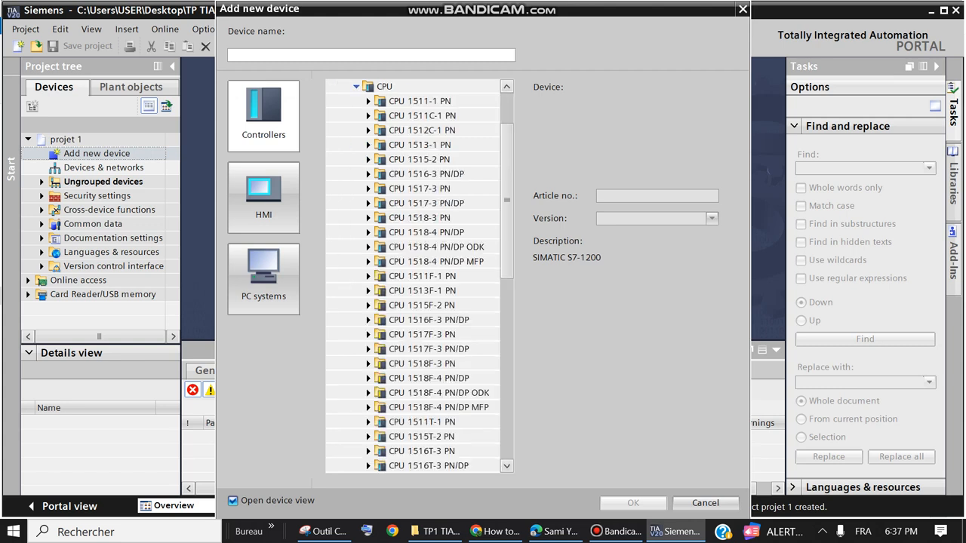
pyautogui.scroll(1, 414, 279)
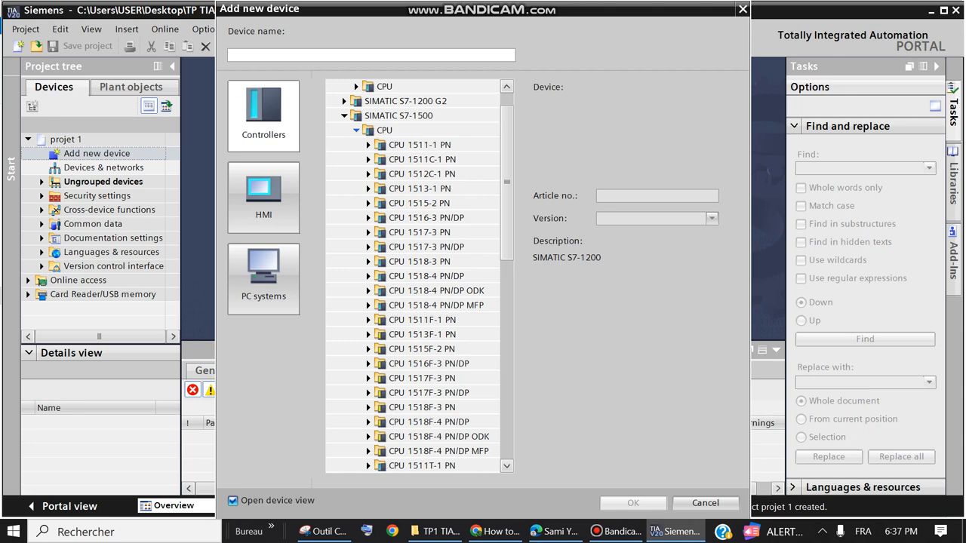
pyautogui.click(356, 131)
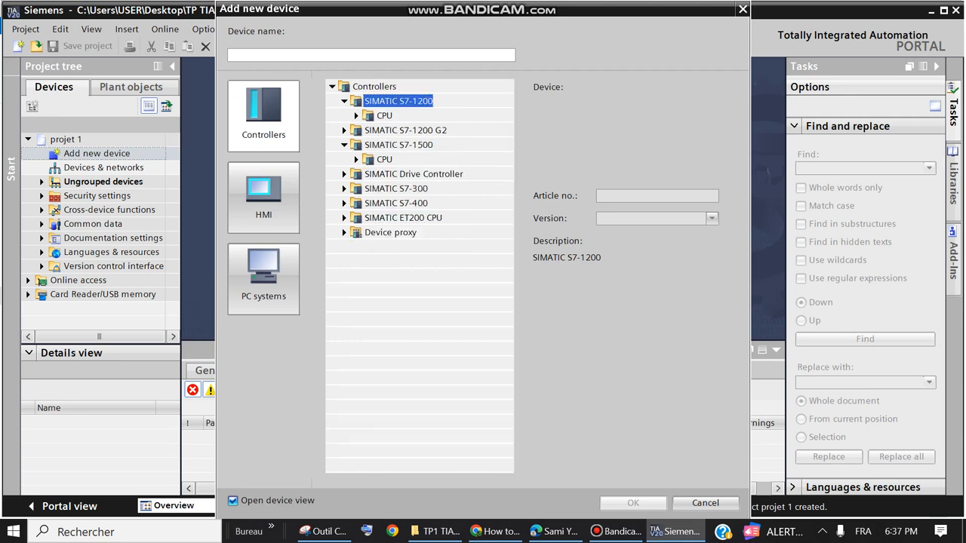
# - Expand the SIMATIC S7-300 CPU list and view the article numbers offered for CPU 312 and CPU 314
pyautogui.click(344, 188)
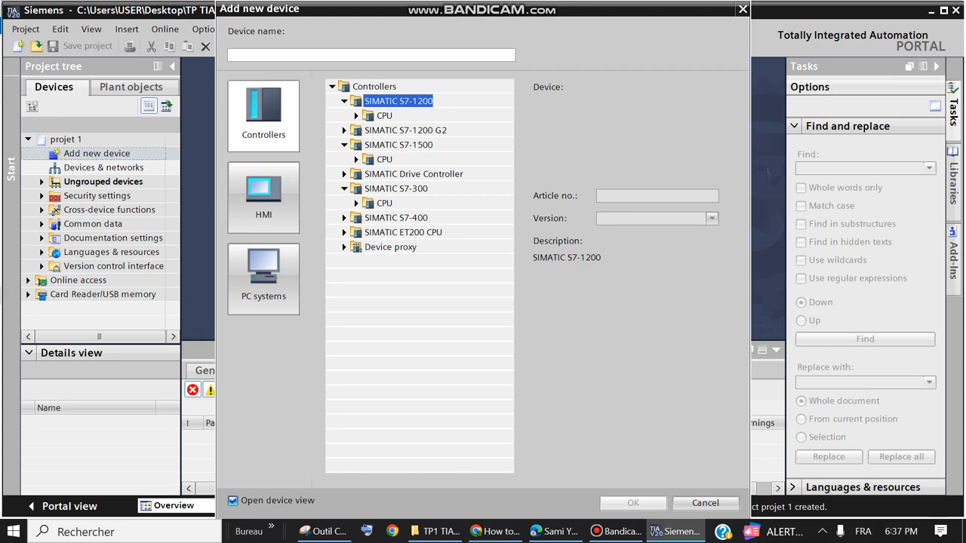
pyautogui.doubleClick(384, 203)
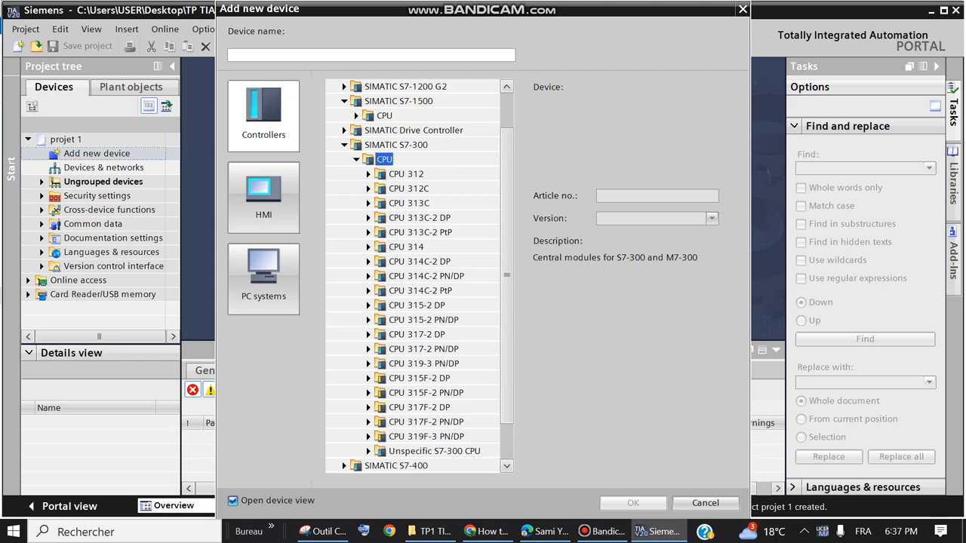
pyautogui.click(368, 174)
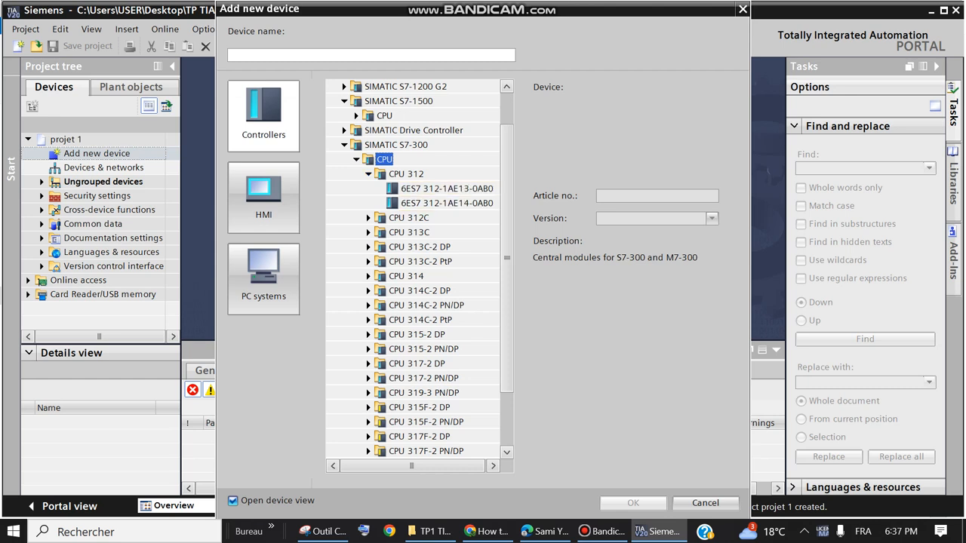
pyautogui.click(368, 276)
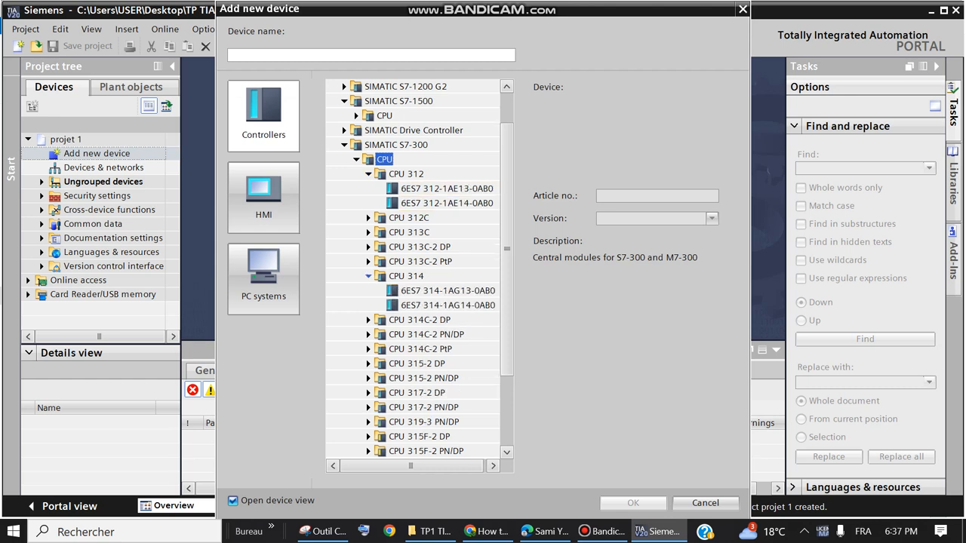
pyautogui.click(406, 276)
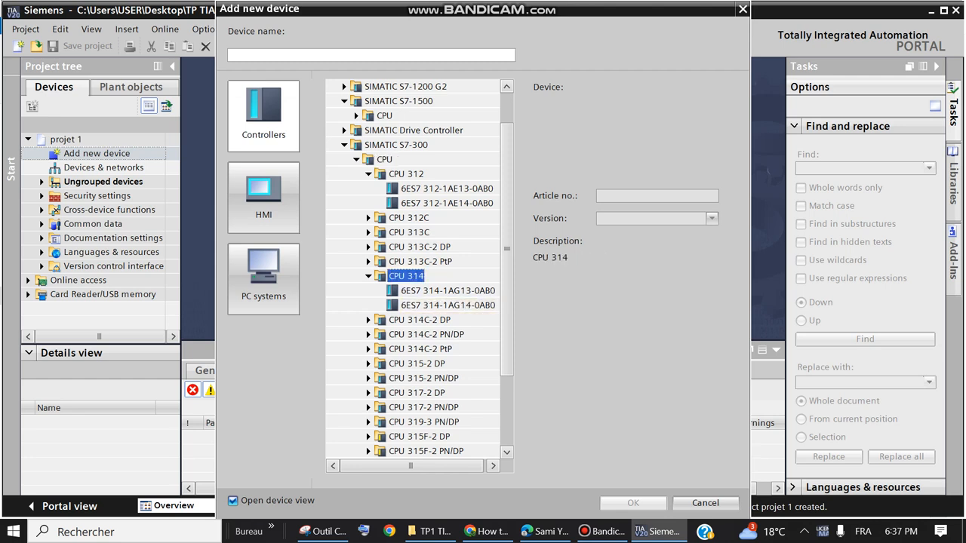
# - View the article numbers available for CPU 315-2 PN/DP, CPU 314C-2 PN/DP and CPU 314C-2 DP
pyautogui.click(423, 378)
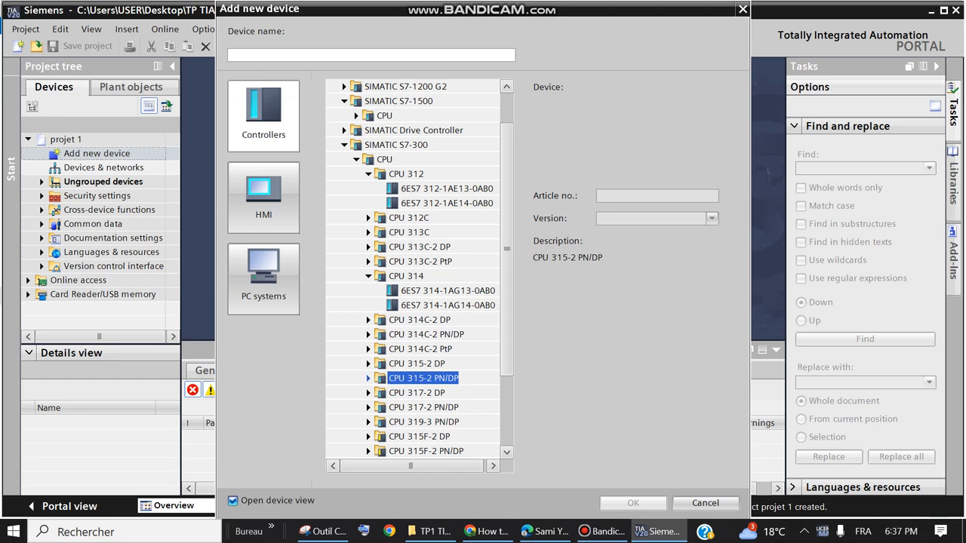
pyautogui.click(368, 379)
pyautogui.scroll(-1, 422, 362)
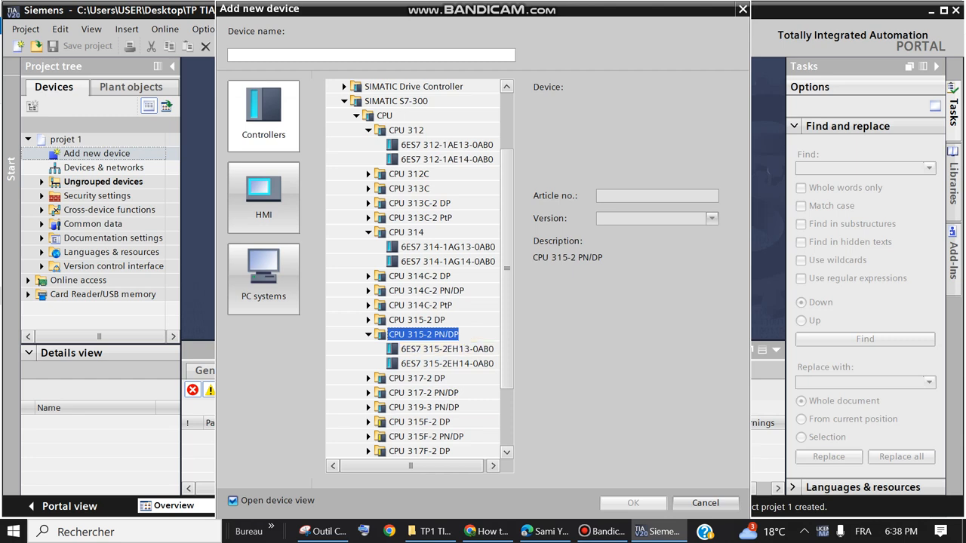
pyautogui.click(369, 291)
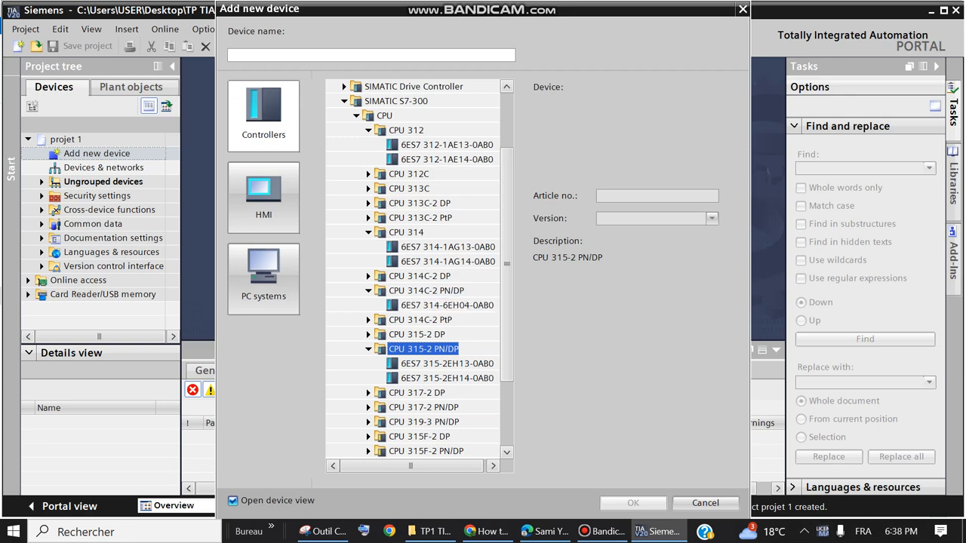
pyautogui.click(419, 276)
pyautogui.click(368, 276)
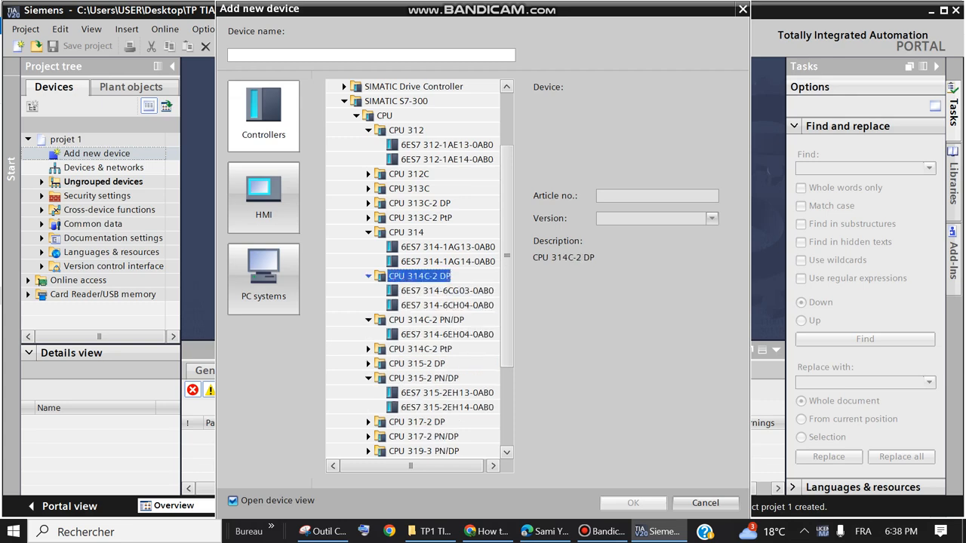
pyautogui.click(369, 276)
# - Compare the descriptions of the CPU 315-2 PN/DP and CPU 317-2 PN/DP variants, including 6ES7 317-2EK13-0AB0 and 6ES7 317-2EK14-0AB0
pyautogui.click(446, 364)
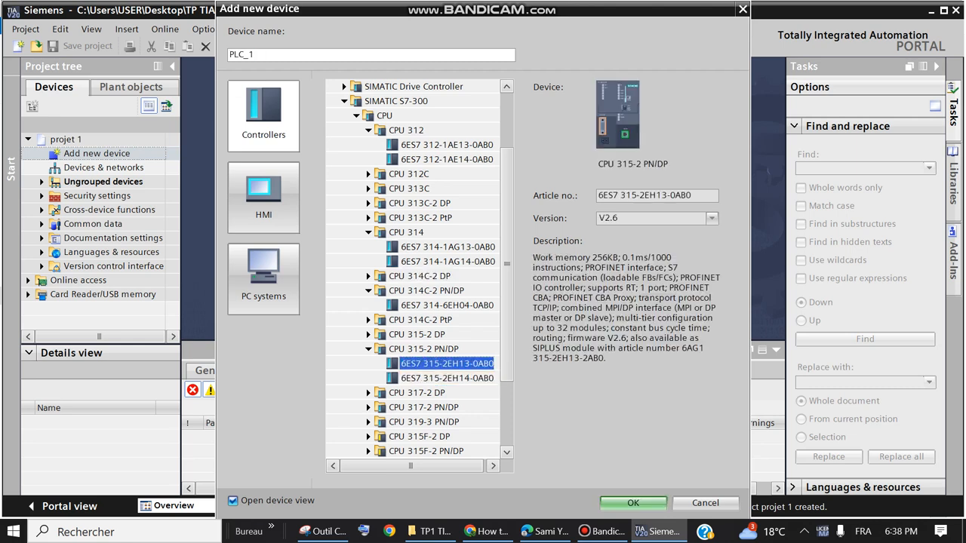
pyautogui.click(446, 378)
pyautogui.click(423, 407)
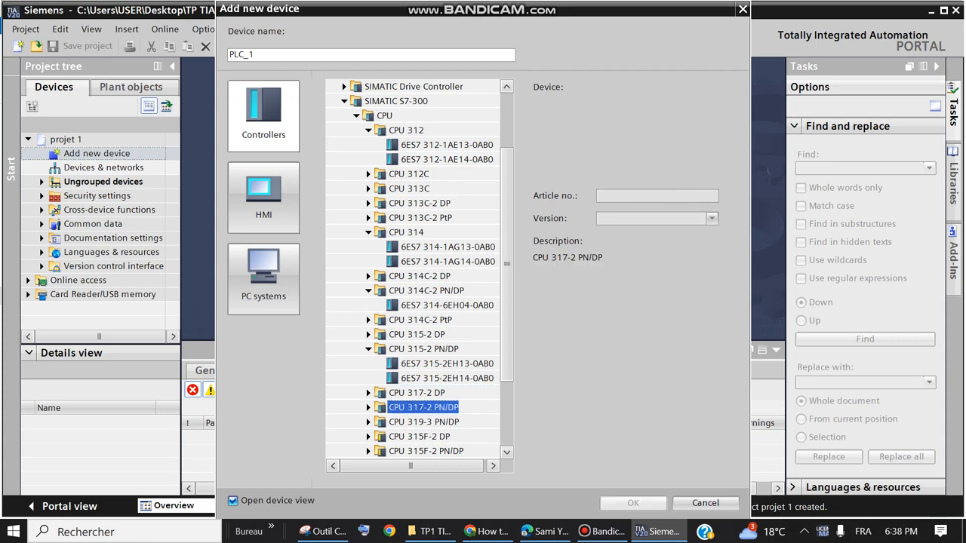
pyautogui.click(368, 407)
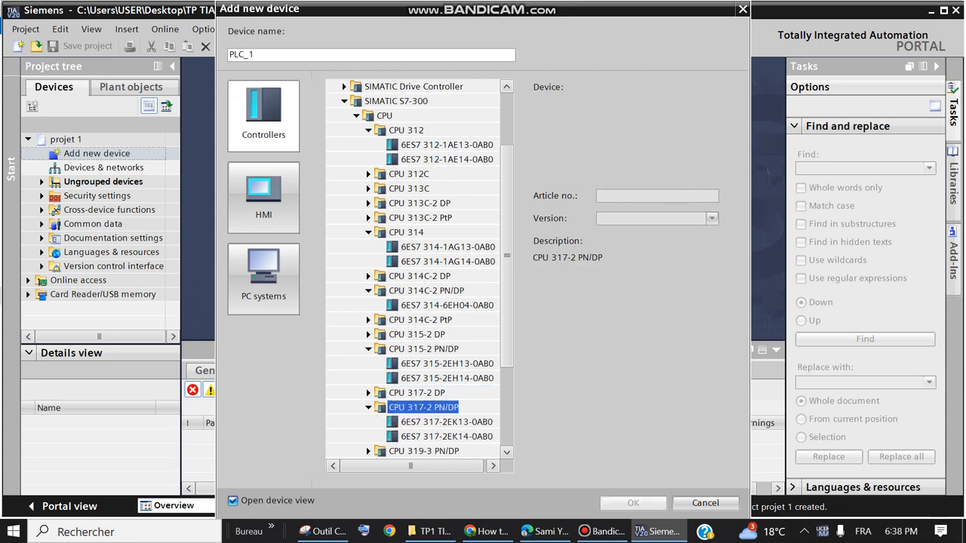
pyautogui.click(447, 422)
pyautogui.scroll(-1, 415, 268)
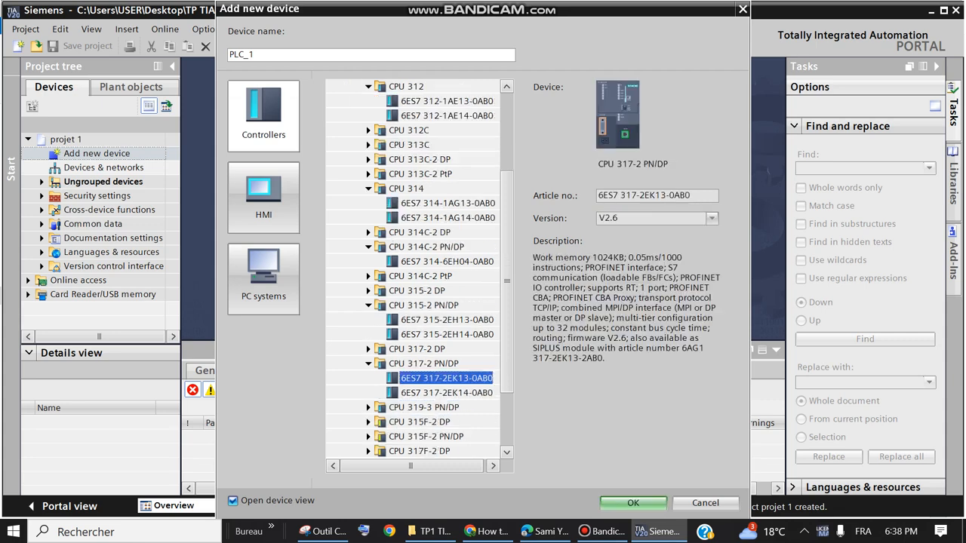
pyautogui.click(447, 393)
pyautogui.scroll(-1, 419, 270)
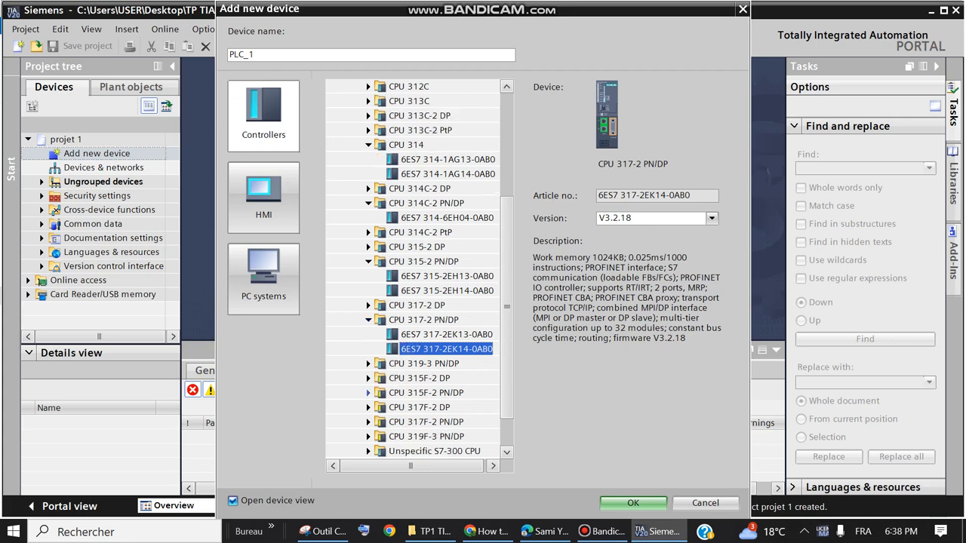
# - Add a CPU 319-3 PN/DP with article number 6ES7 318-3EL00-0AB0 to the project as PLC_1
pyautogui.doubleClick(426, 393)
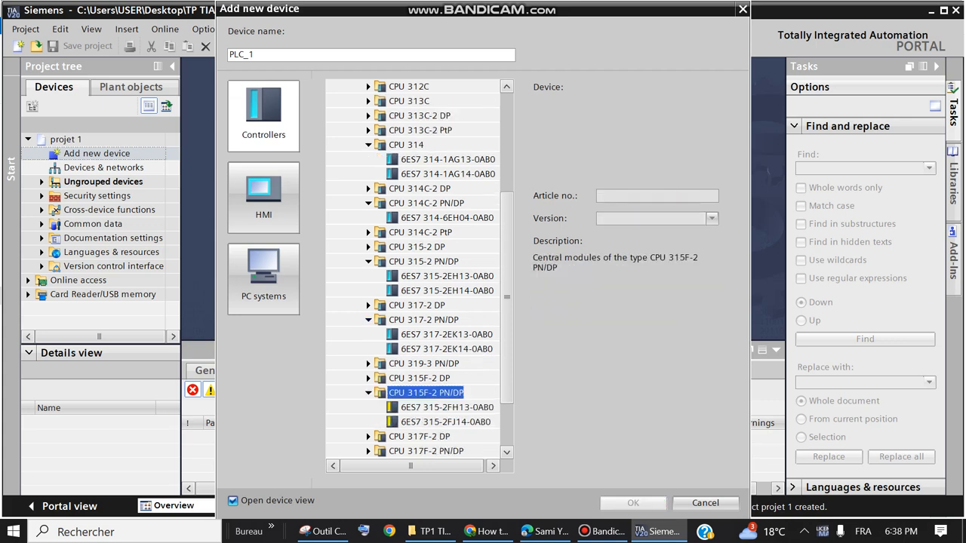
pyautogui.click(368, 364)
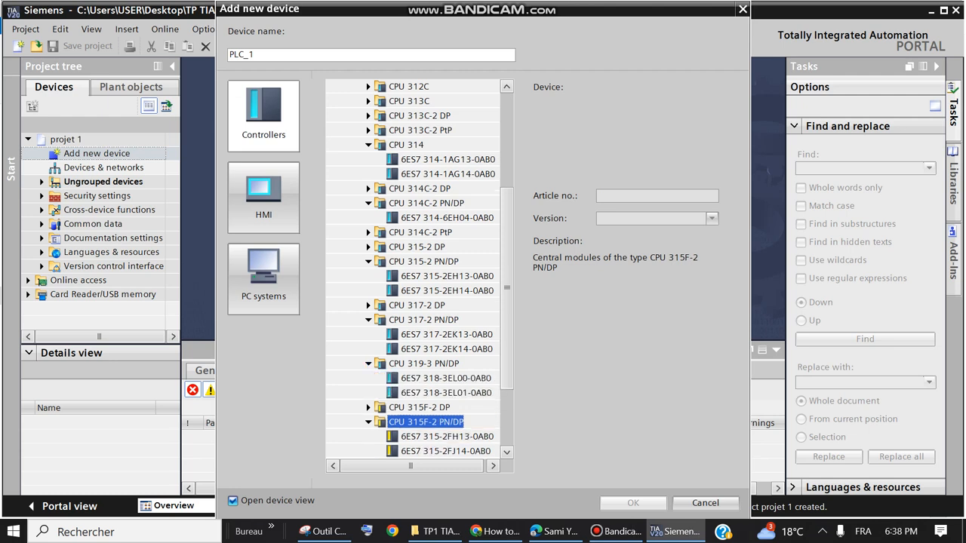
pyautogui.click(446, 378)
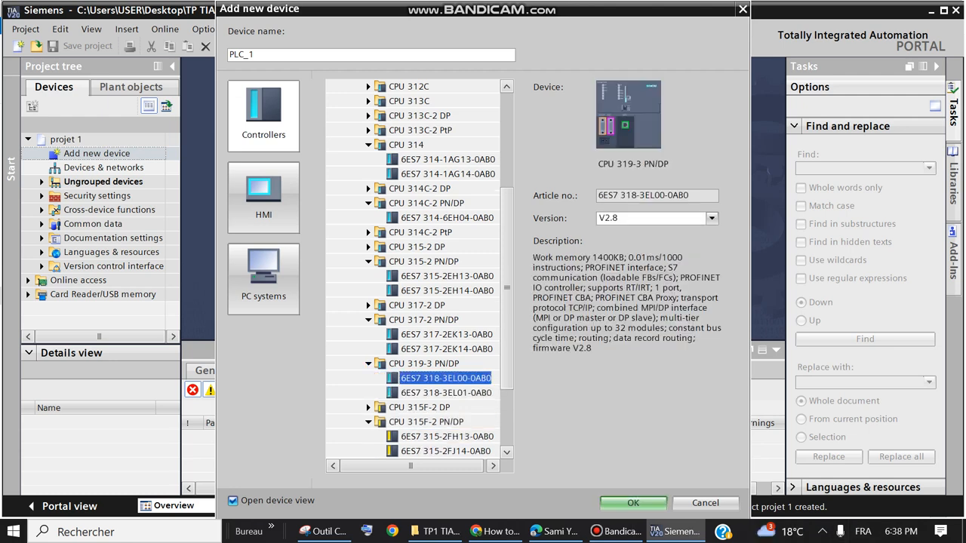
pyautogui.click(633, 503)
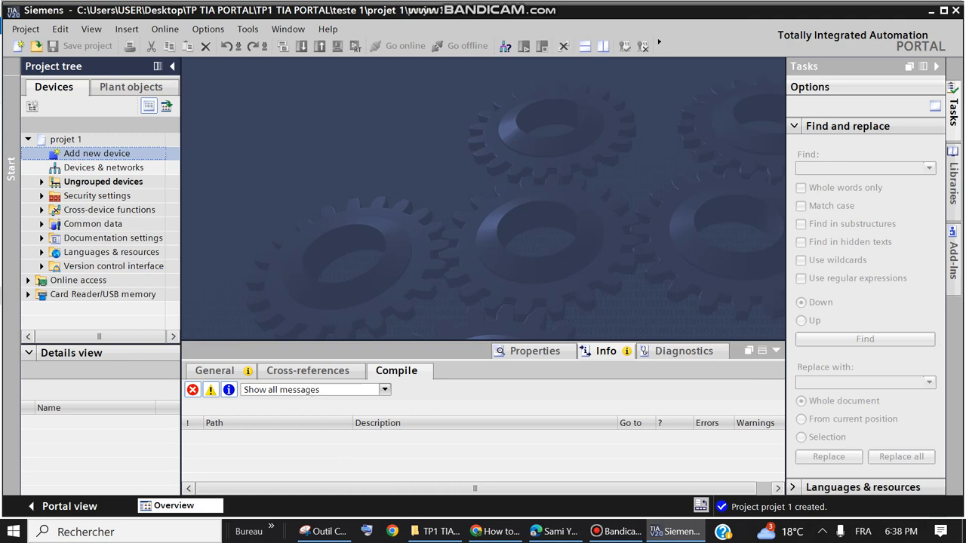
pyautogui.click(617, 532)
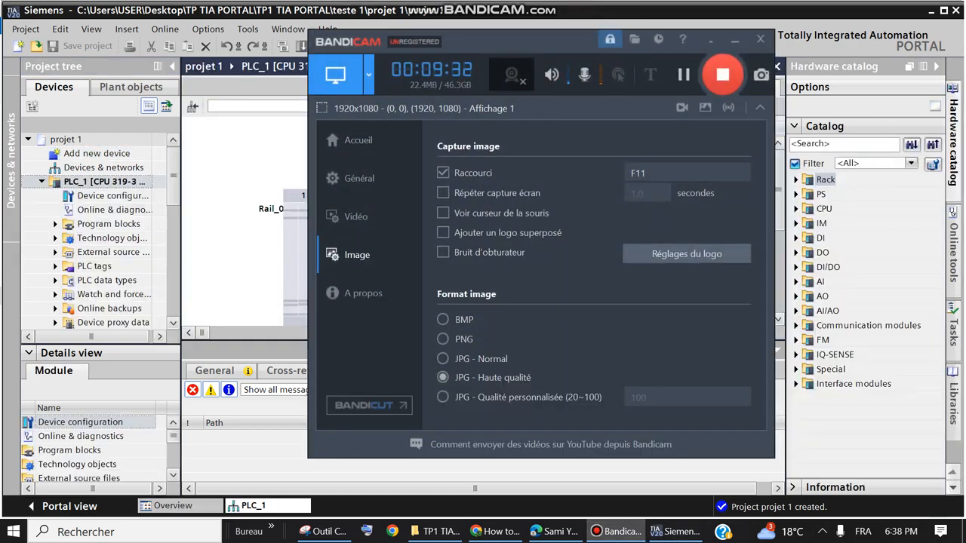
pyautogui.click(734, 40)
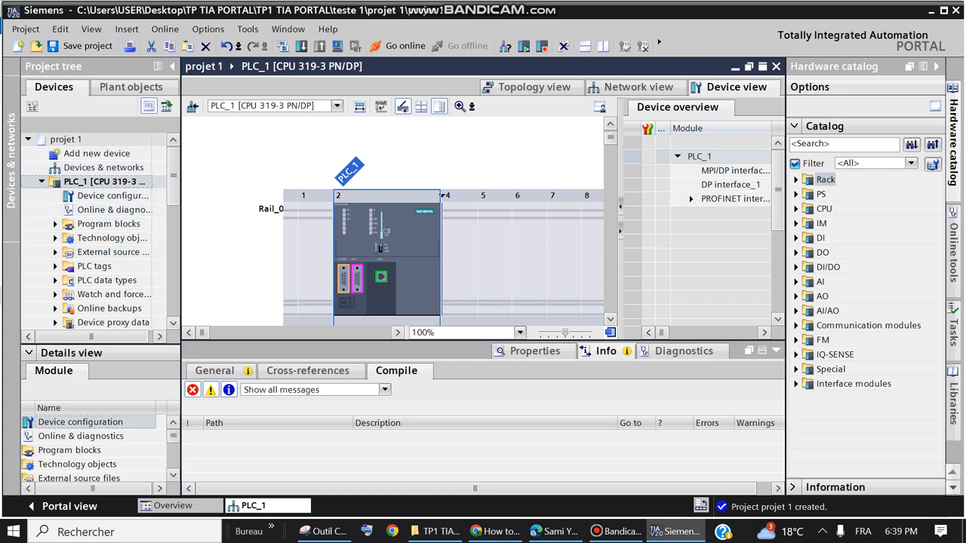
# - Examine the PLC_1 entries in the project tree and the CPU 319-3 PN/DP module on Rail_0 in the device view
pyautogui.doubleClick(104, 182)
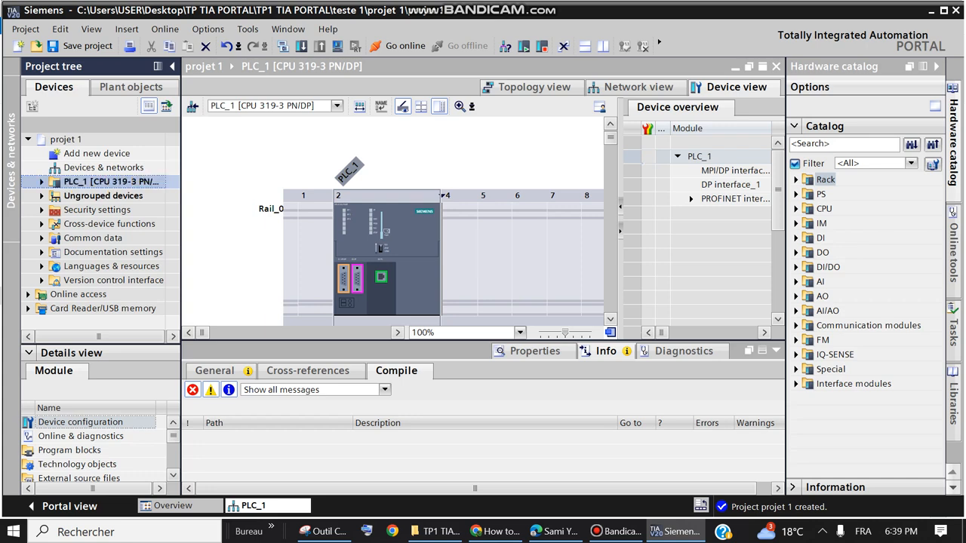
pyautogui.click(42, 182)
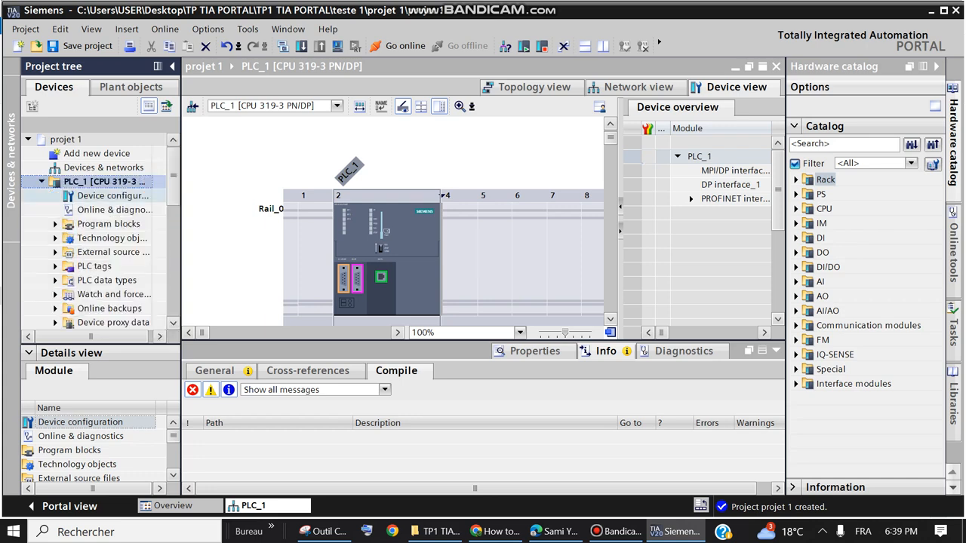
pyautogui.scroll(-1, 113, 196)
pyautogui.scroll(-3, 113, 210)
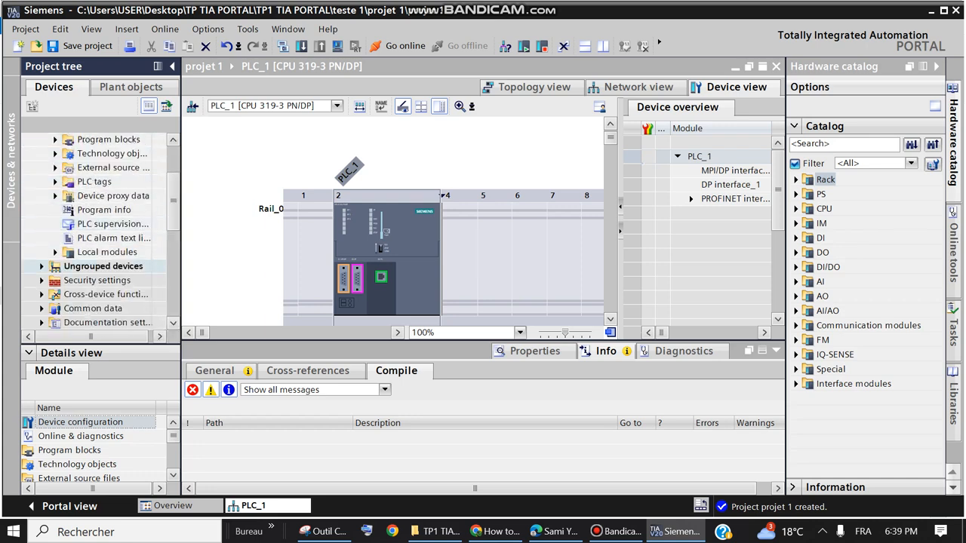
pyautogui.scroll(3, 113, 167)
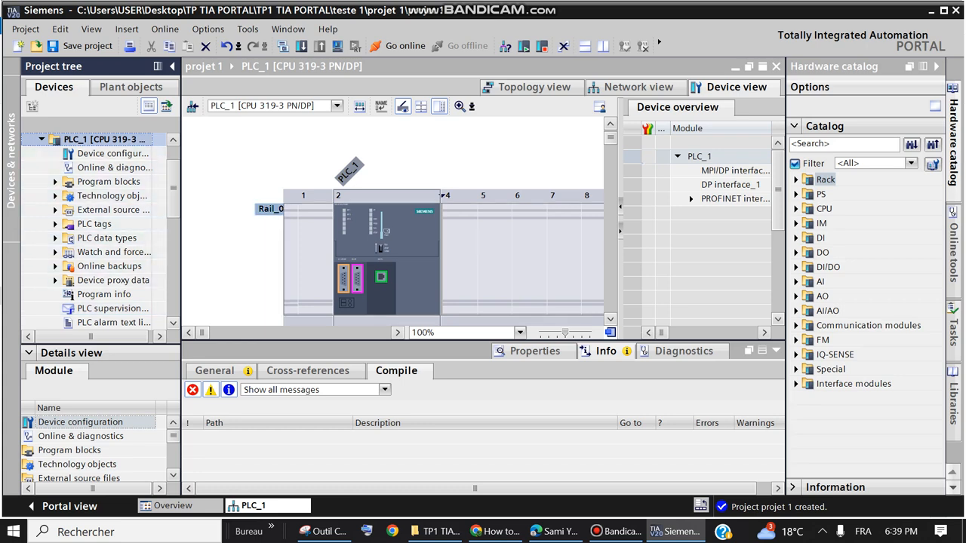
pyautogui.click(386, 245)
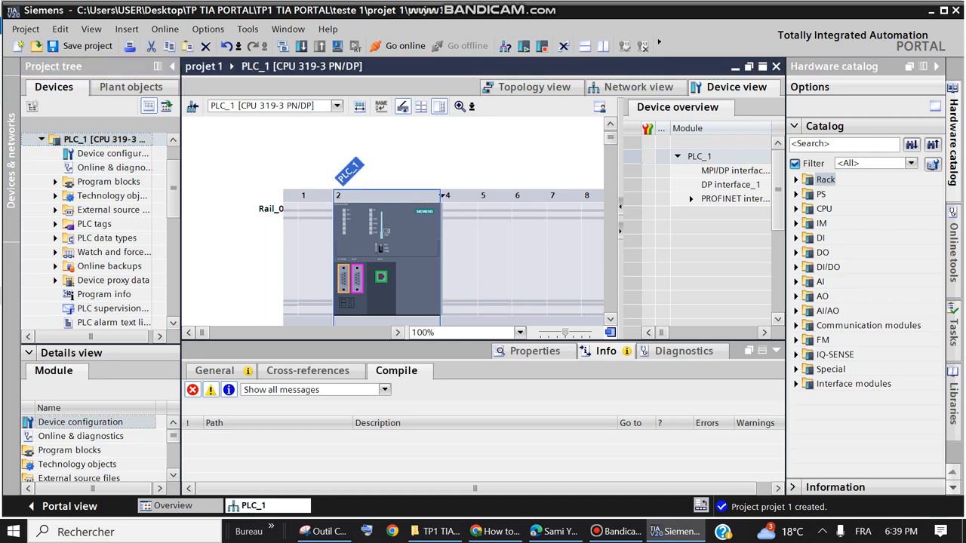
pyautogui.scroll(-1, 437, 226)
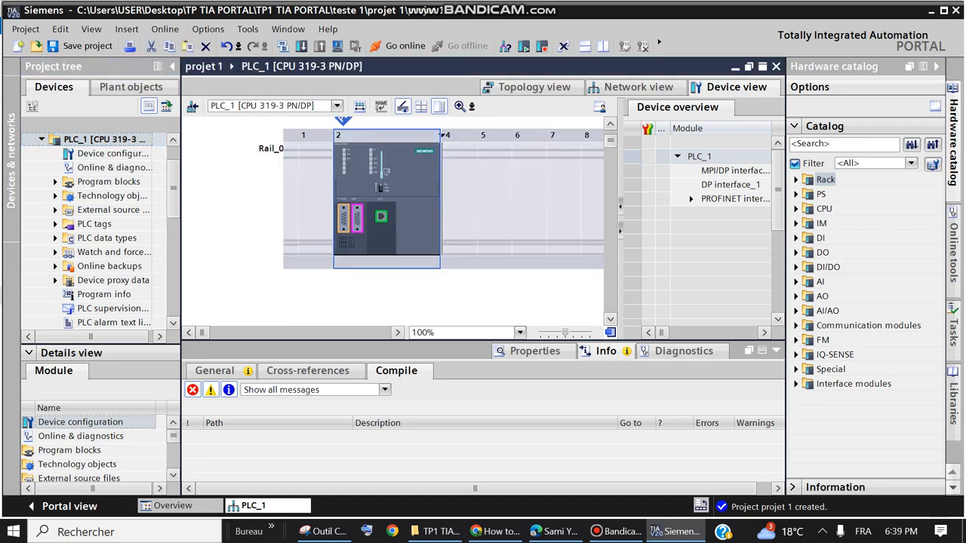